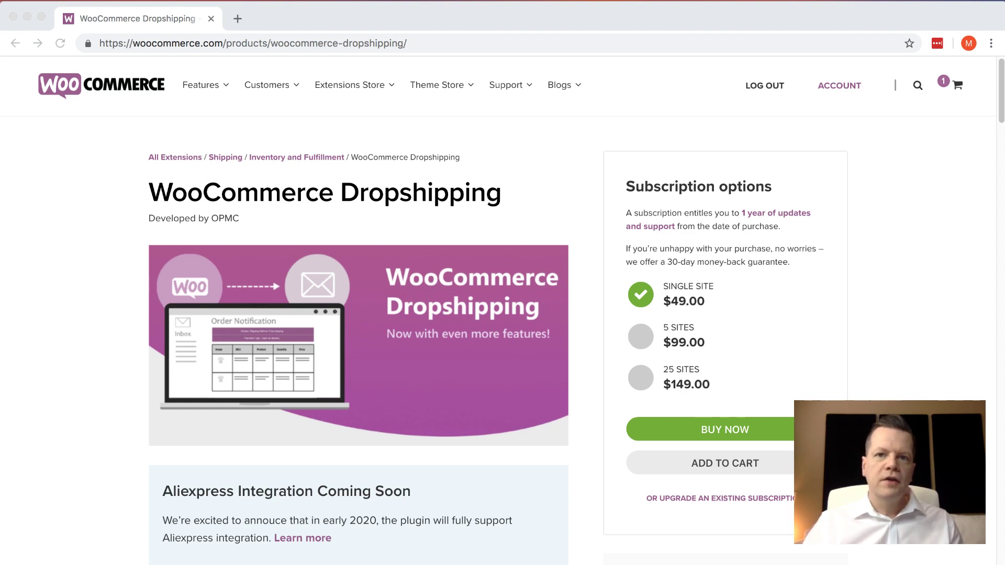
Scroll down the WooCommerce Dropshipping product page to the $49.00, $99.00 and $149.00 subscription options
{"action": "scroll", "coordinate": [574, 405], "scroll_direction": "down", "scroll_amount": 5}
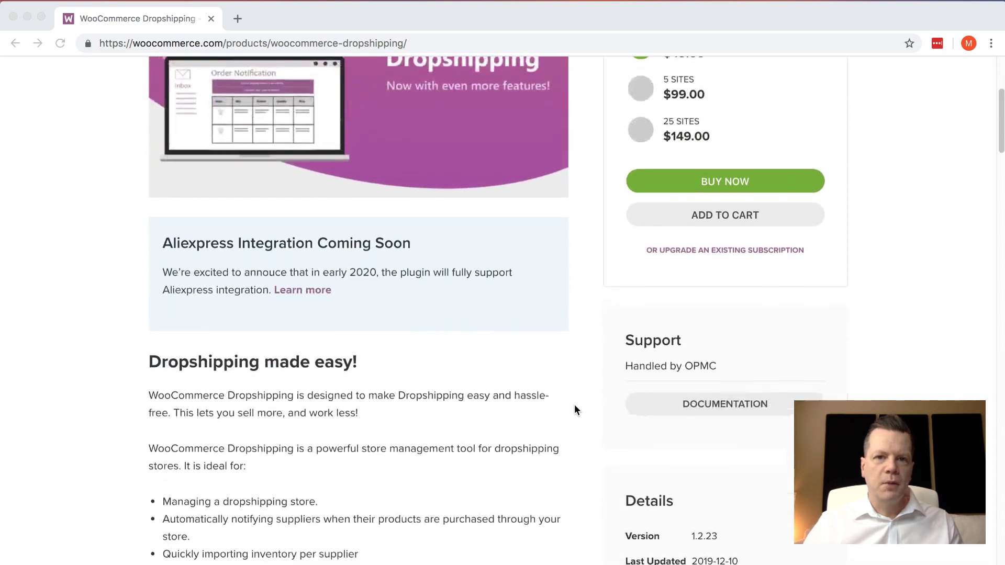
Scroll back up through the Dropshipping extension's product description
{"action": "scroll", "coordinate": [574, 410], "scroll_direction": "up", "scroll_amount": 4}
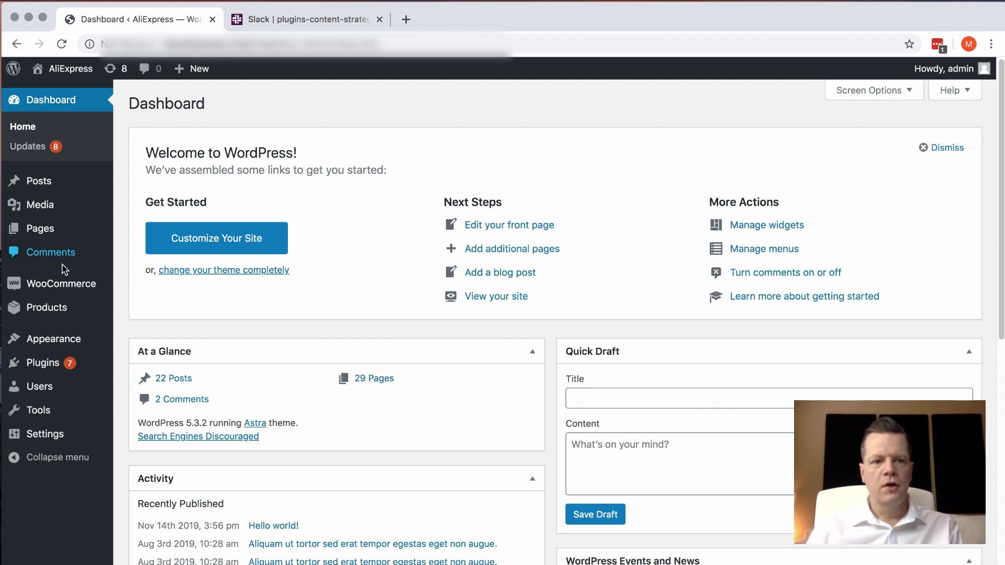
Go to WooCommerce Settings > Emails > Dropshipping Notifications
{"action": "mouse_move", "coordinate": [61, 280]}
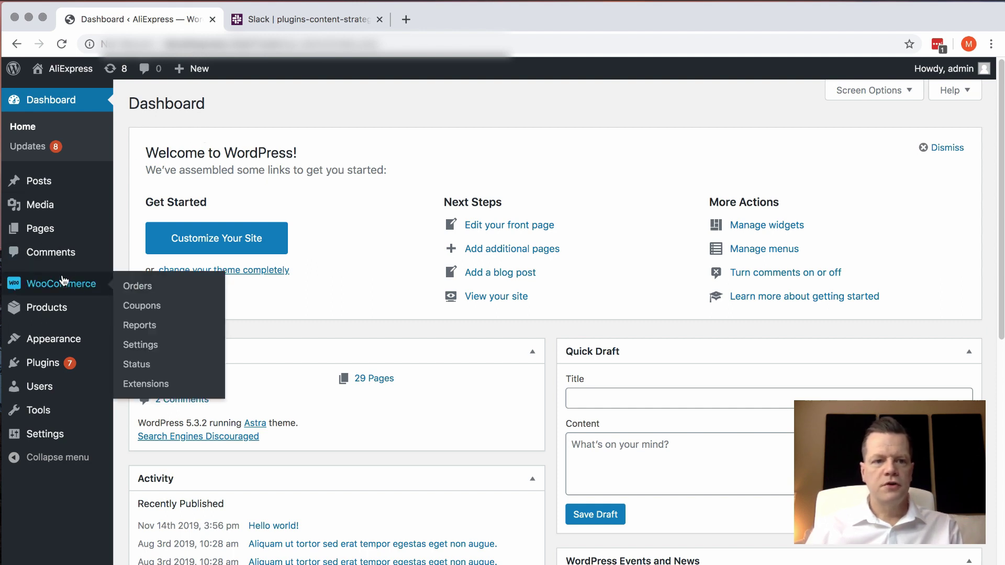
{"action": "scroll", "coordinate": [157, 343], "scroll_direction": "down", "scroll_amount": 1}
{"action": "left_click", "coordinate": [162, 344]}
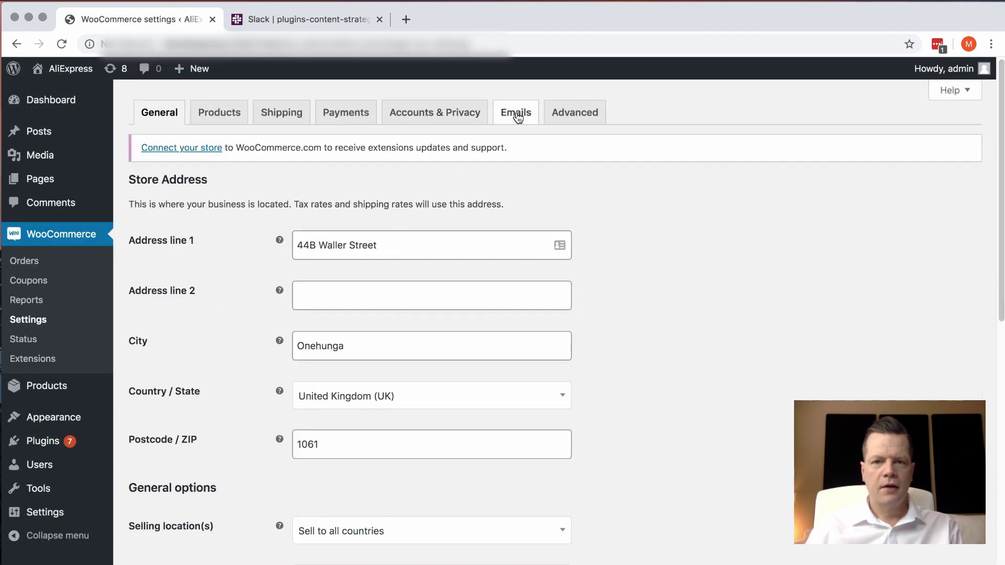
{"action": "left_click", "coordinate": [516, 116]}
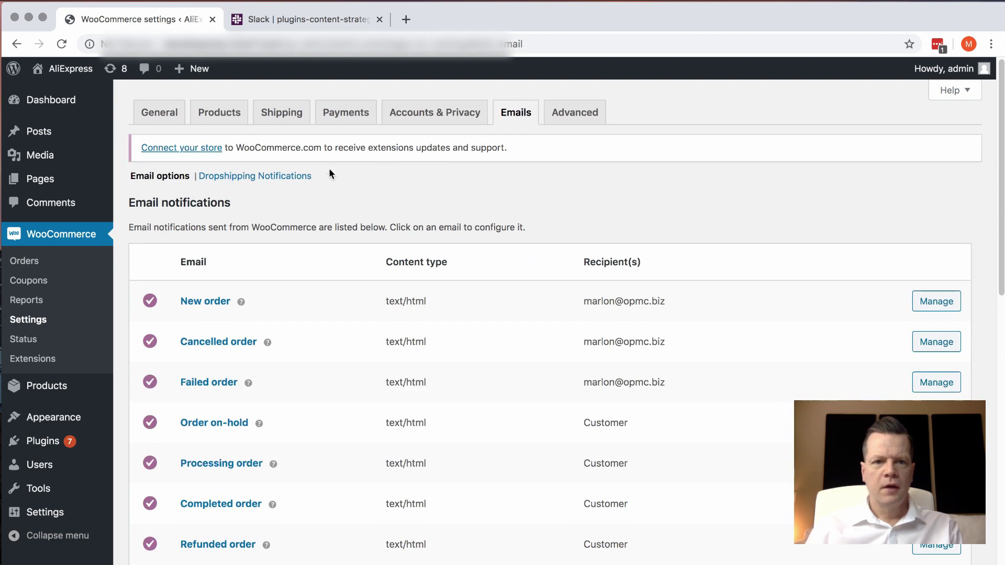
{"action": "left_click", "coordinate": [257, 176]}
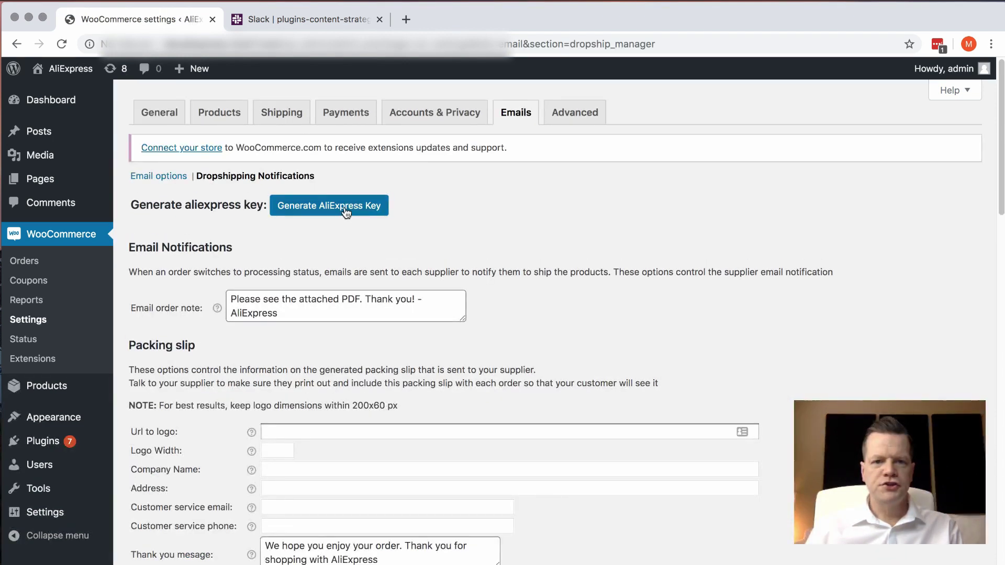
Generate a new AliExpress API key, dismiss the emailed notice, and select the key
{"action": "left_click", "coordinate": [345, 209]}
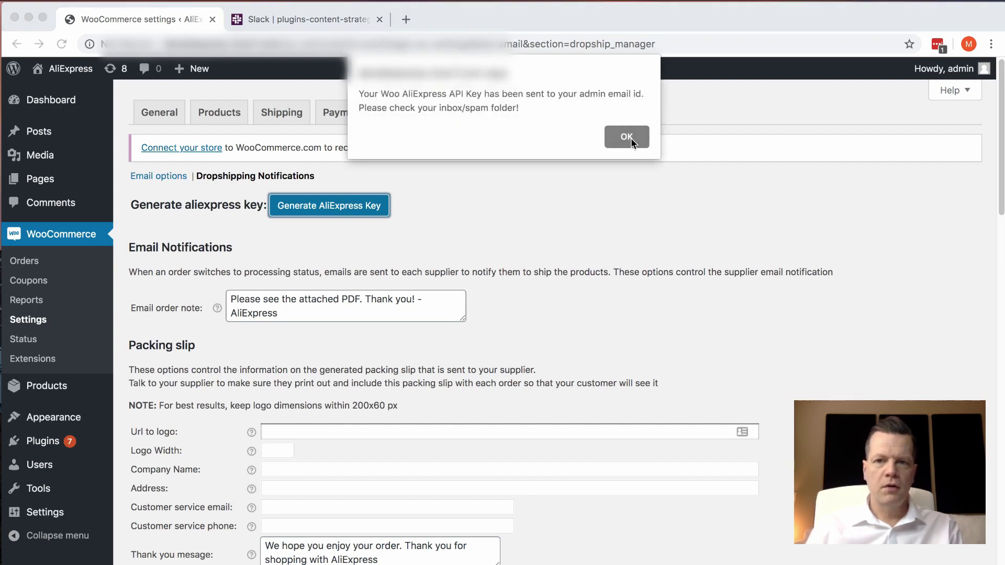
{"action": "left_click", "coordinate": [630, 137]}
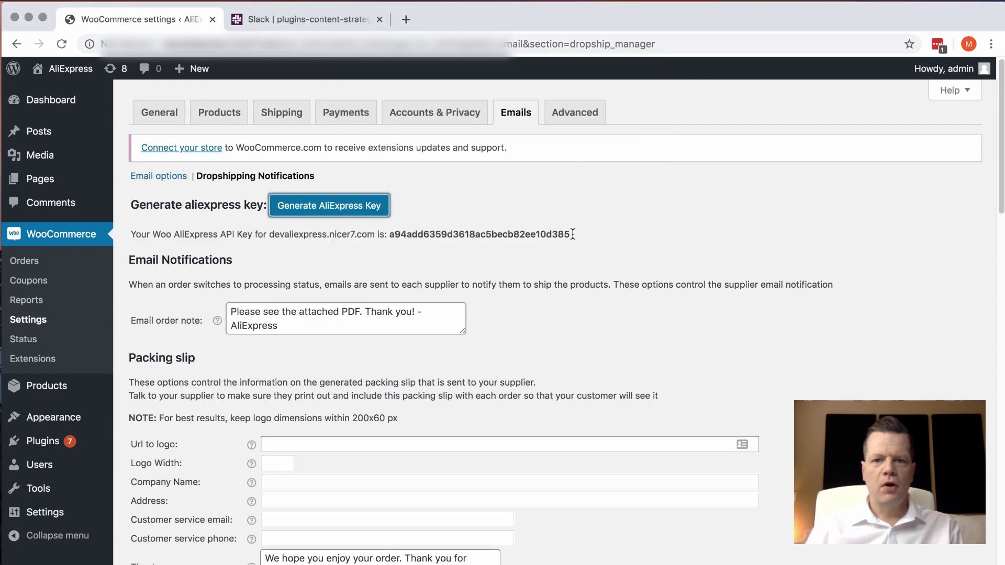
{"action": "left_click_drag", "start_coordinate": [573, 234], "coordinate": [389, 239]}
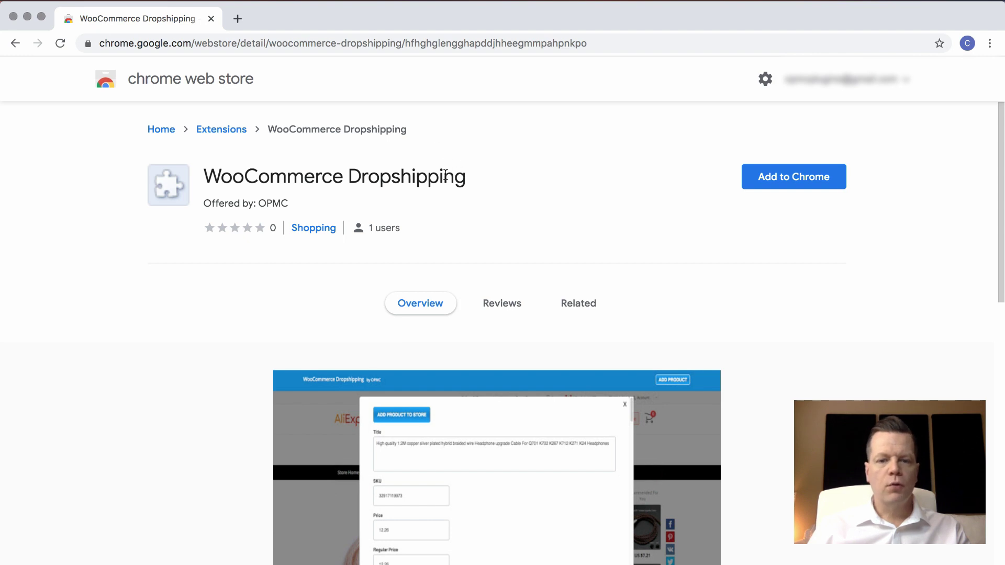
Add the WooCommerce Dropshipping extension to Chrome and confirm the installation
{"action": "left_click", "coordinate": [793, 175]}
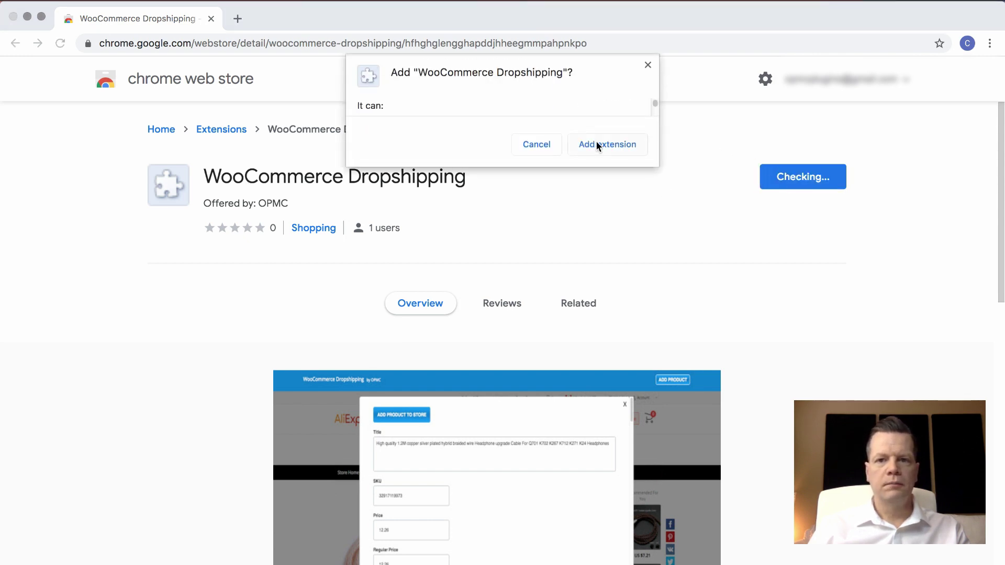
{"action": "left_click", "coordinate": [597, 143]}
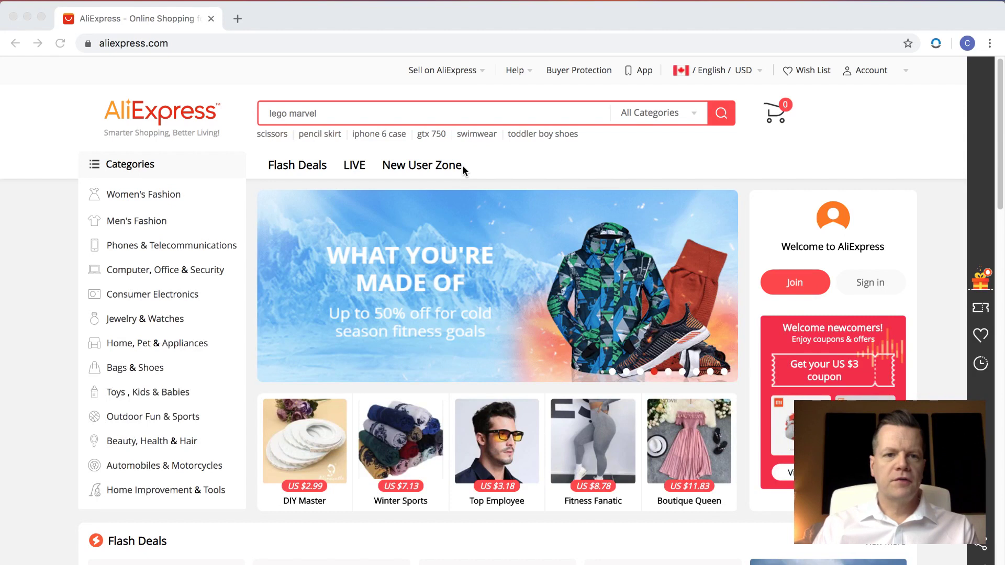
Open the Vention VGA to HDMI adapter listing from AliExpress Flash Deals
{"action": "scroll", "coordinate": [421, 416], "scroll_direction": "down", "scroll_amount": 3}
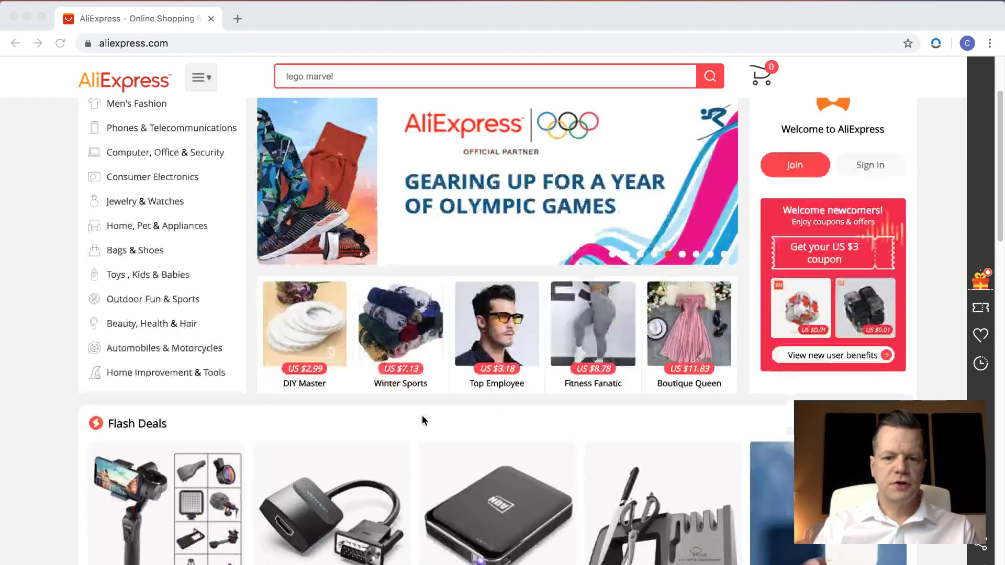
{"action": "scroll", "coordinate": [422, 415], "scroll_direction": "down", "scroll_amount": 2}
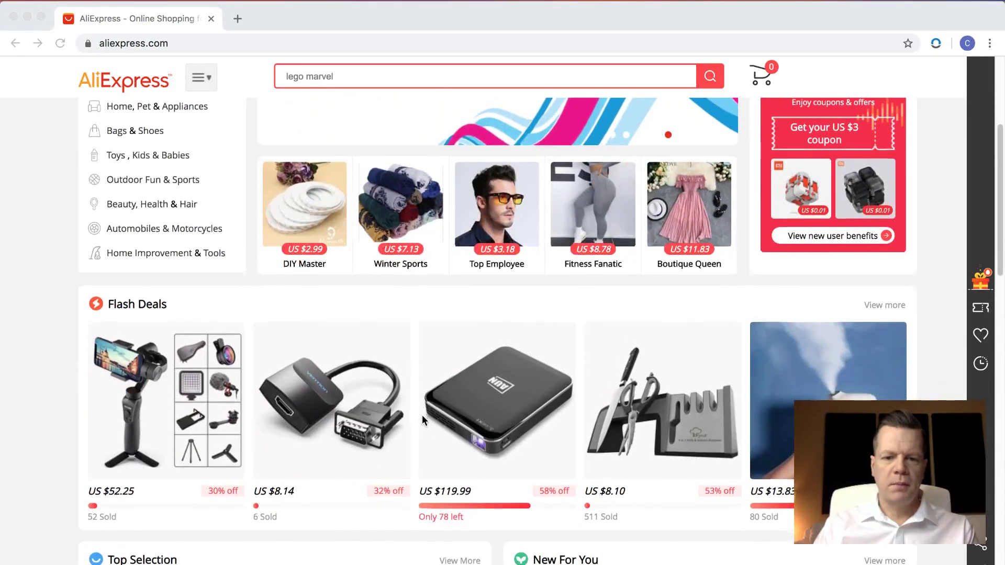
{"action": "left_click", "coordinate": [369, 425]}
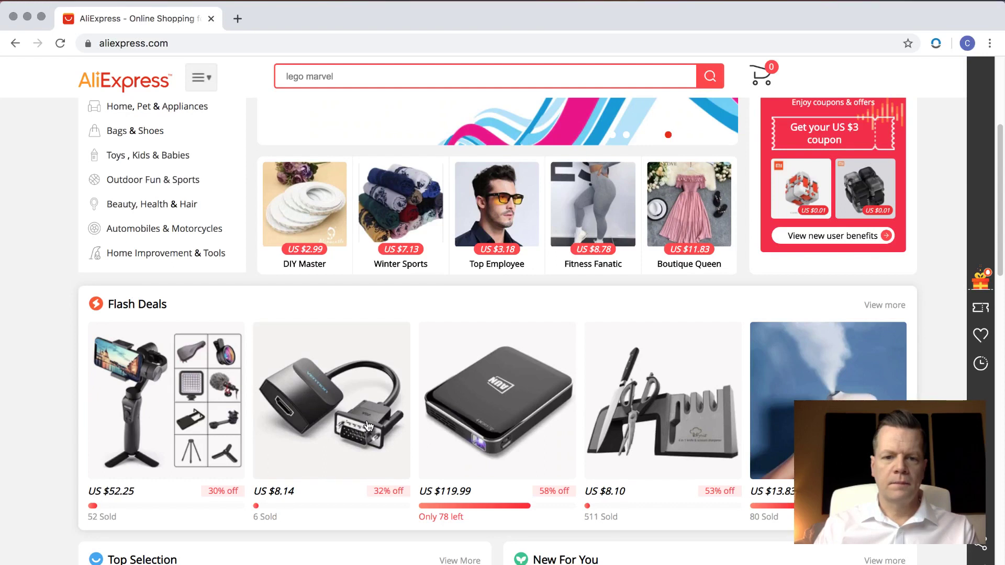
{"action": "left_click", "coordinate": [369, 425]}
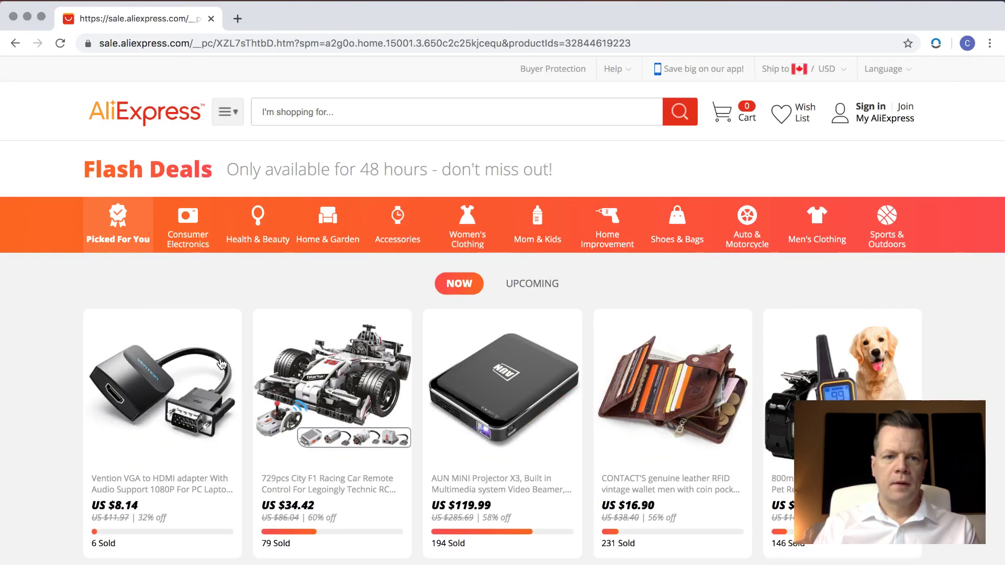
{"action": "left_click", "coordinate": [162, 388]}
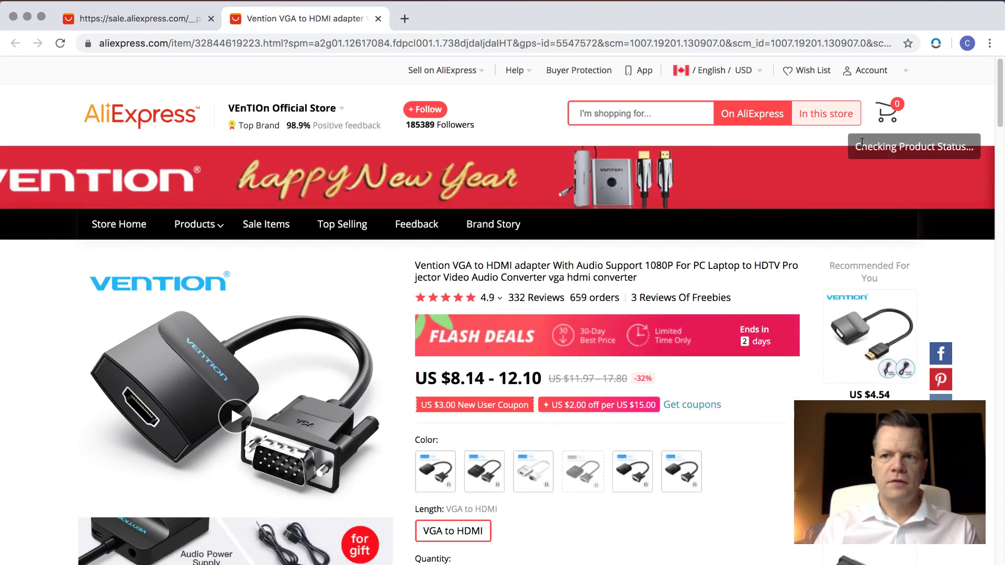
{"action": "left_click", "coordinate": [936, 44]}
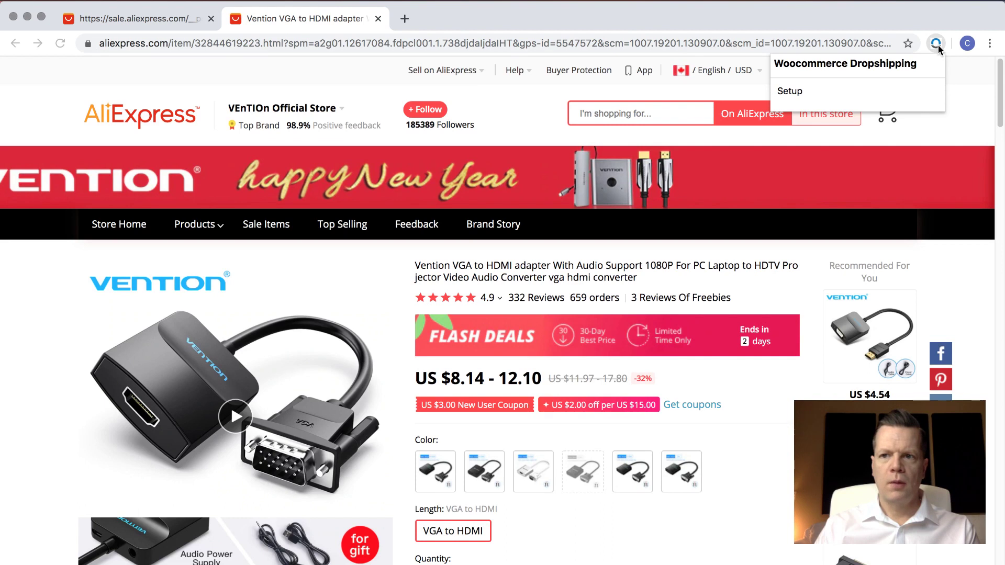
{"action": "left_click", "coordinate": [796, 97]}
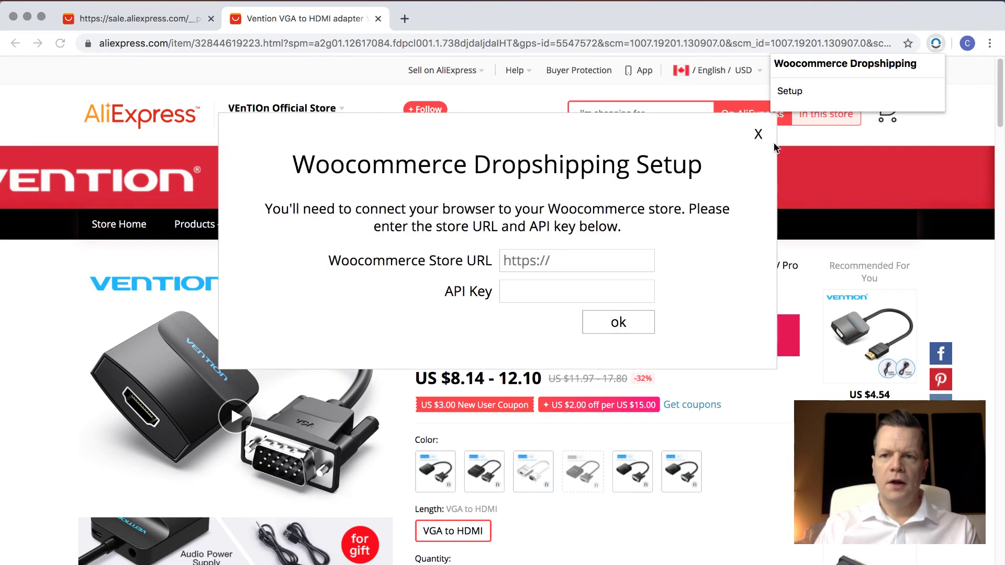
{"action": "left_click", "coordinate": [563, 262]}
{"action": "type", "text": "htt"}
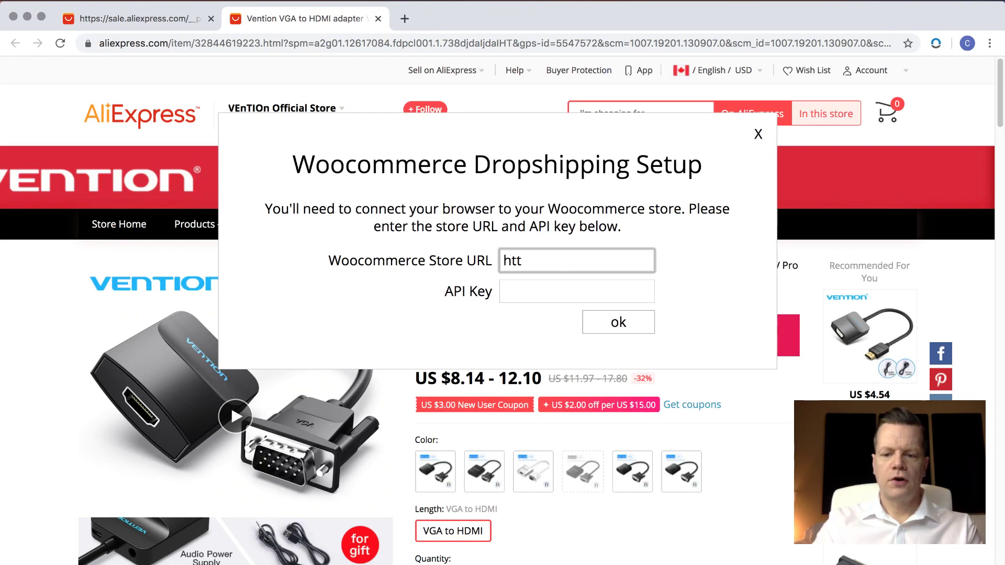
{"action": "type", "text": "p:"}
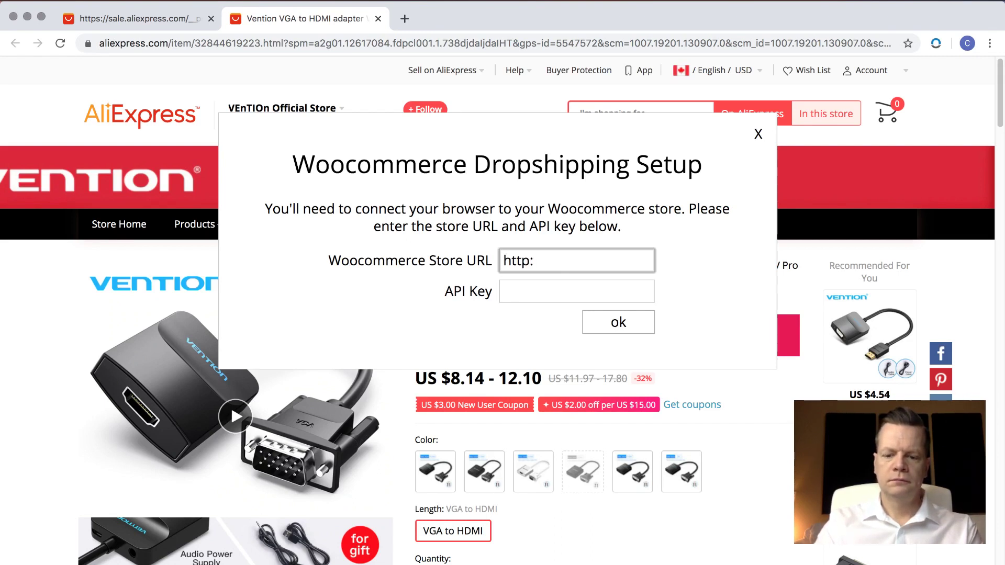
{"action": "type", "text": "//devaliexpress.nic"}
{"action": "key", "text": "Tab"}
{"action": "key", "text": "super+v"}
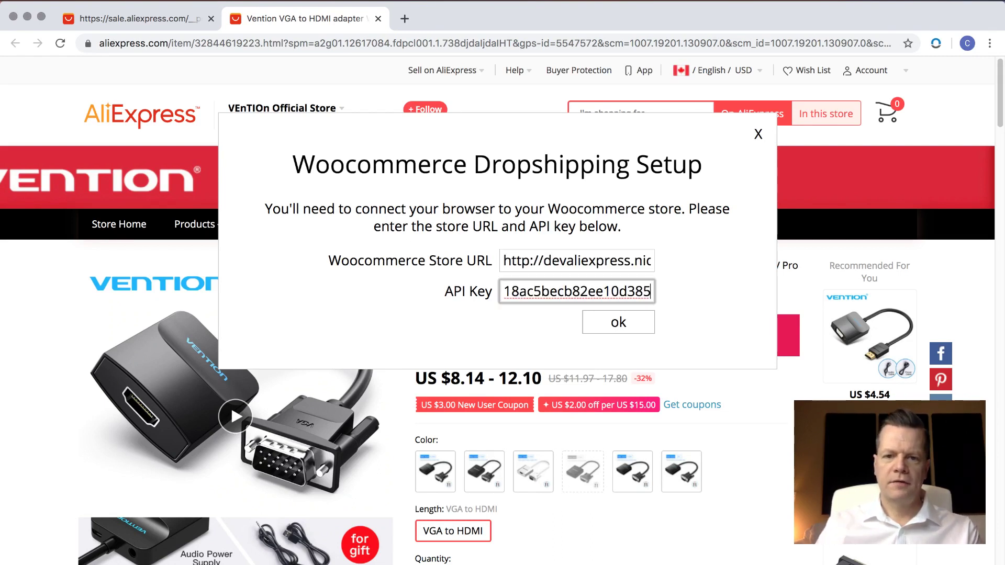
{"action": "left_click", "coordinate": [613, 330]}
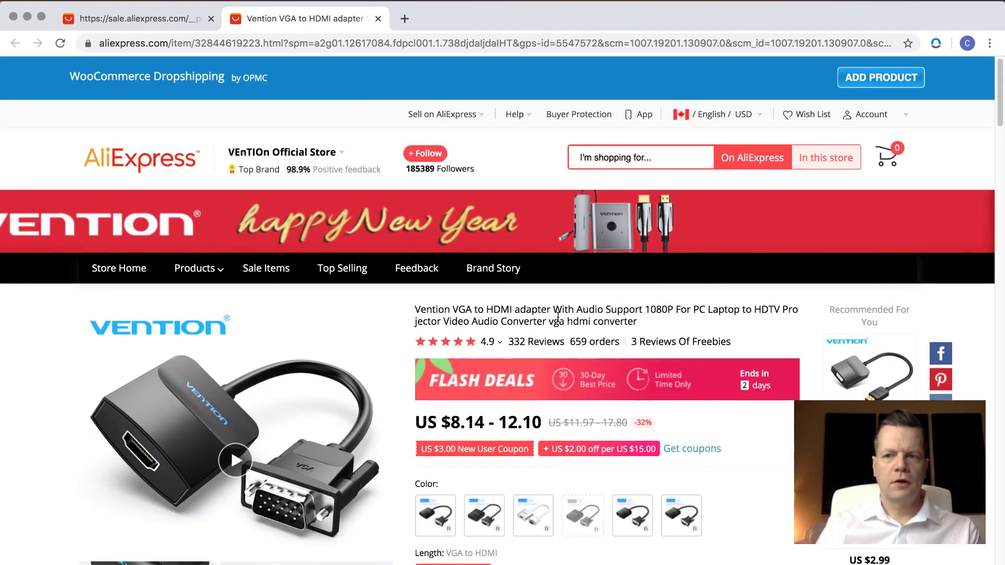
Begin adding the adapter, trimming its title to 'Vention VGA to HDMI adapter' with price 13.50
{"action": "mouse_move", "coordinate": [891, 121]}
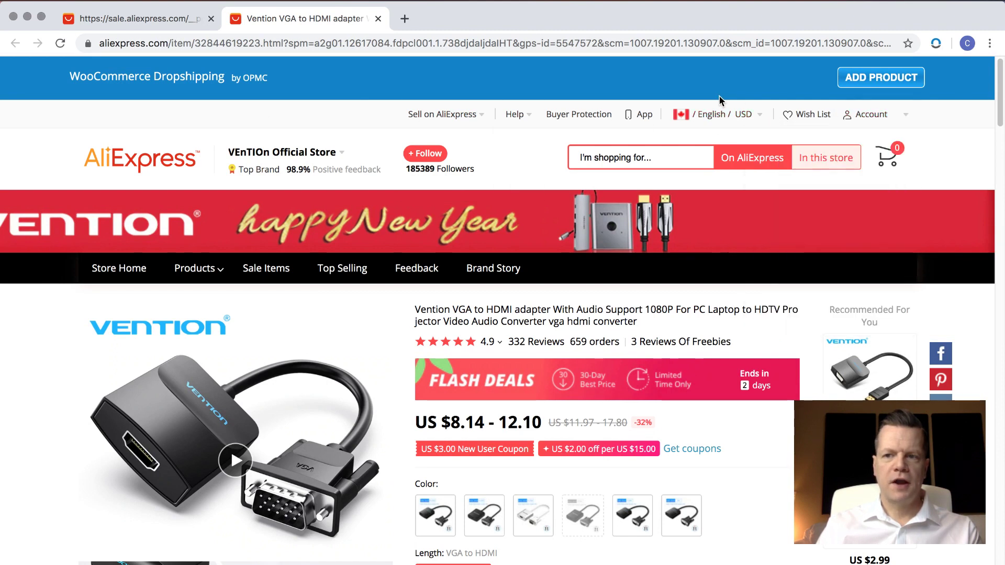
{"action": "scroll", "coordinate": [549, 539], "scroll_direction": "down", "scroll_amount": 1}
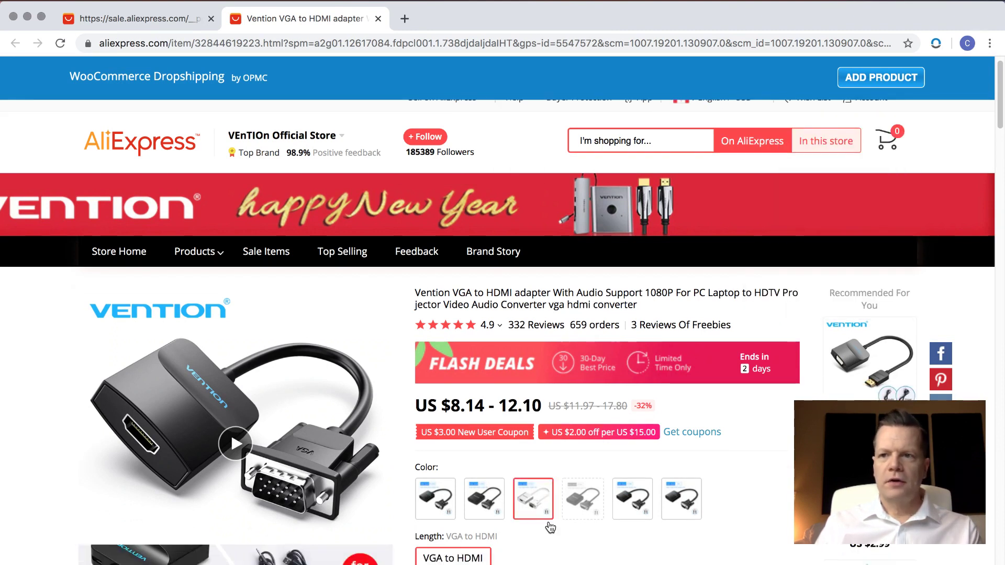
{"action": "left_click", "coordinate": [881, 78]}
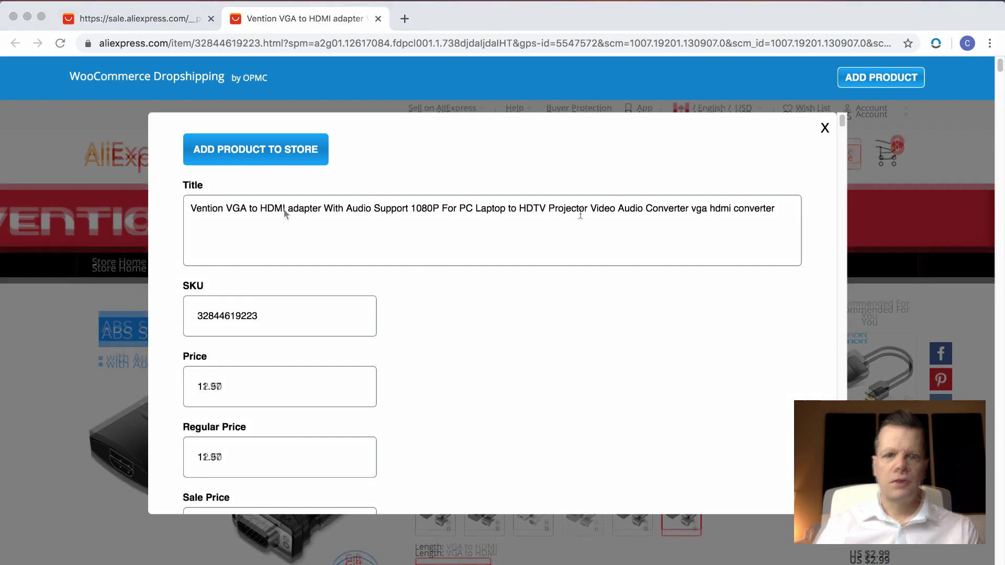
{"action": "left_click_drag", "start_coordinate": [776, 203], "coordinate": [324, 208]}
{"action": "key", "text": "BackSpace"}
{"action": "scroll", "coordinate": [384, 388], "scroll_direction": "down", "scroll_amount": 3}
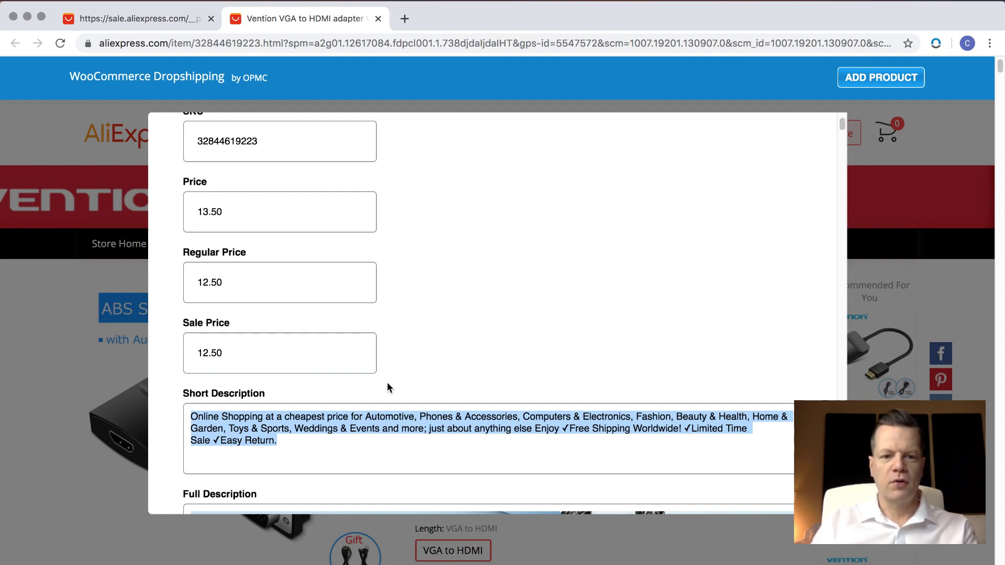
Enter the short description 'This is a small adapter for your computer.', correcting 'adapted'
{"action": "type", "text": "This is a small adapt"}
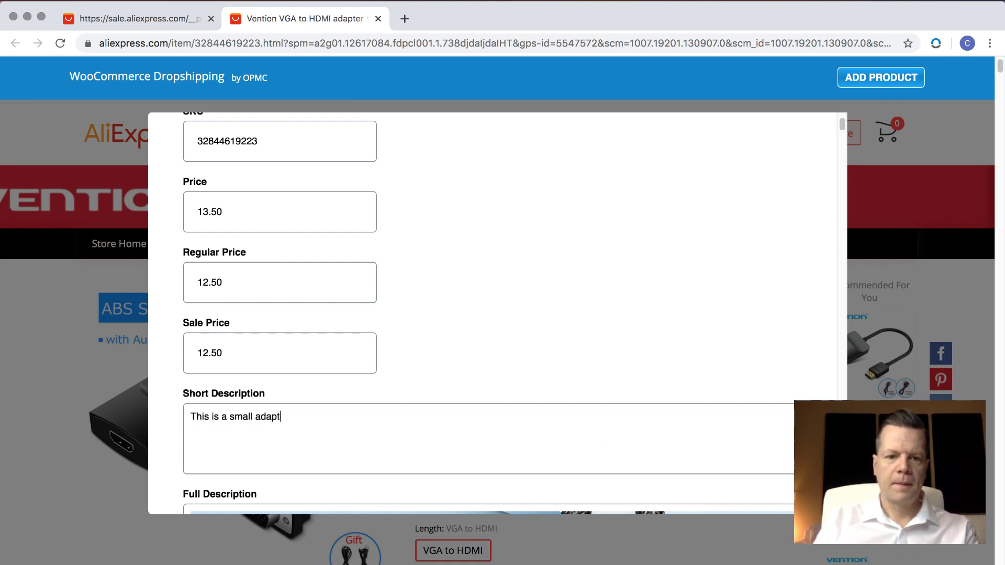
{"action": "type", "text": "ed for your"}
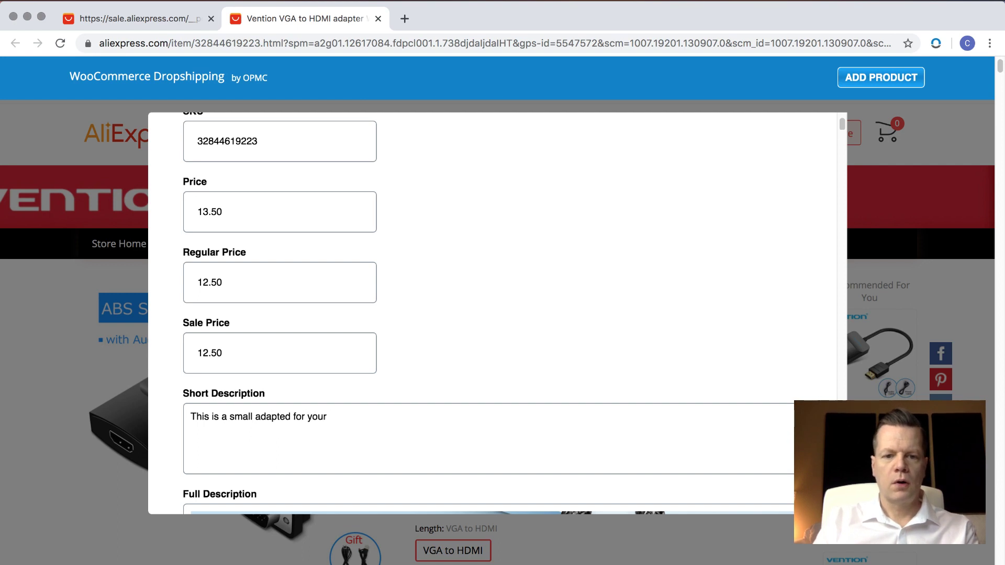
{"action": "type", "text": " computer."}
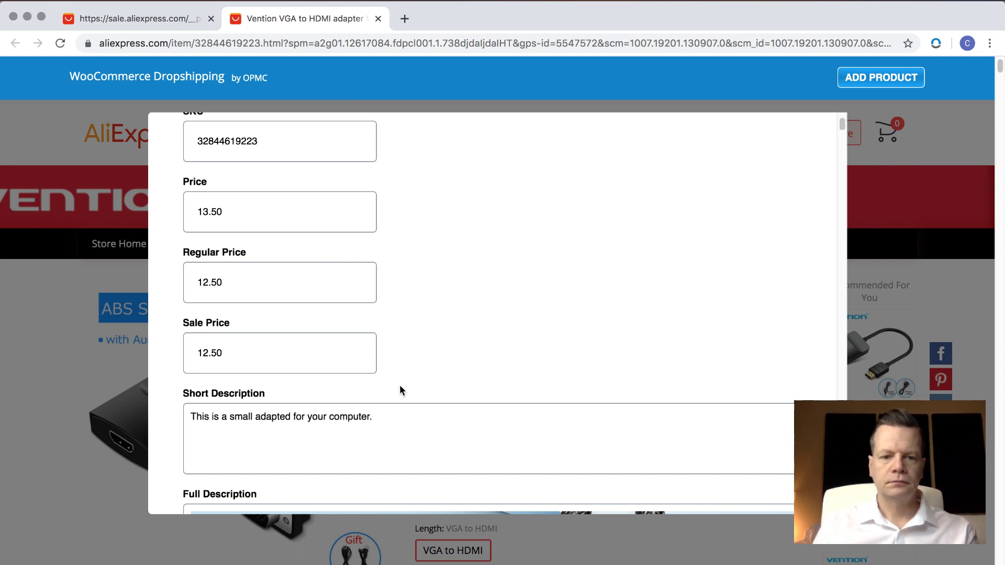
{"action": "scroll", "coordinate": [400, 390], "scroll_direction": "down", "scroll_amount": 2}
{"action": "scroll", "coordinate": [400, 390], "scroll_direction": "up", "scroll_amount": 1}
{"action": "left_click", "coordinate": [289, 370]}
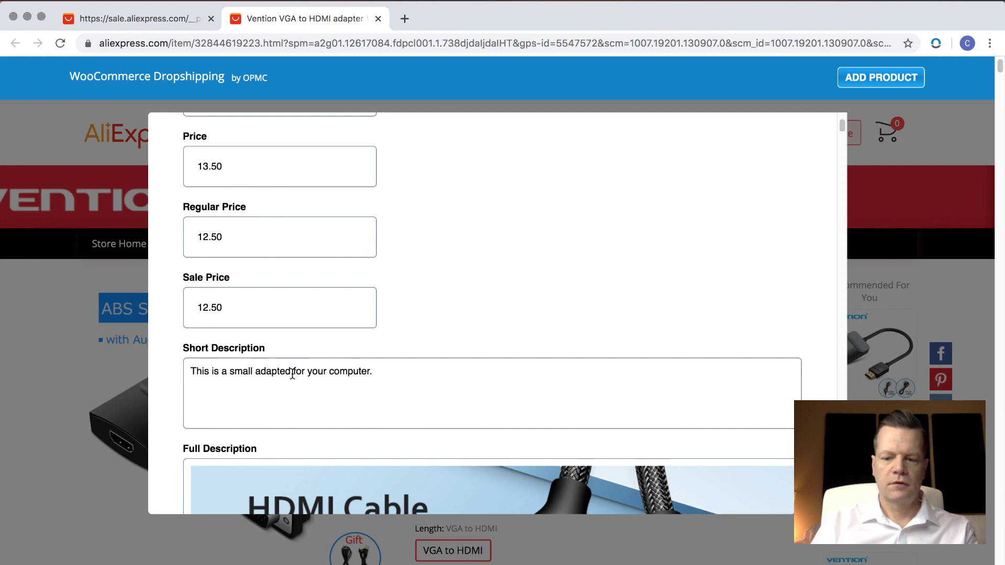
{"action": "key", "text": "BackSpace"}
{"action": "type", "text": "r"}
Scroll past stock quantity 214 and the images to the Categories list, still Uncategorized
{"action": "scroll", "coordinate": [492, 314], "scroll_direction": "down", "scroll_amount": 6}
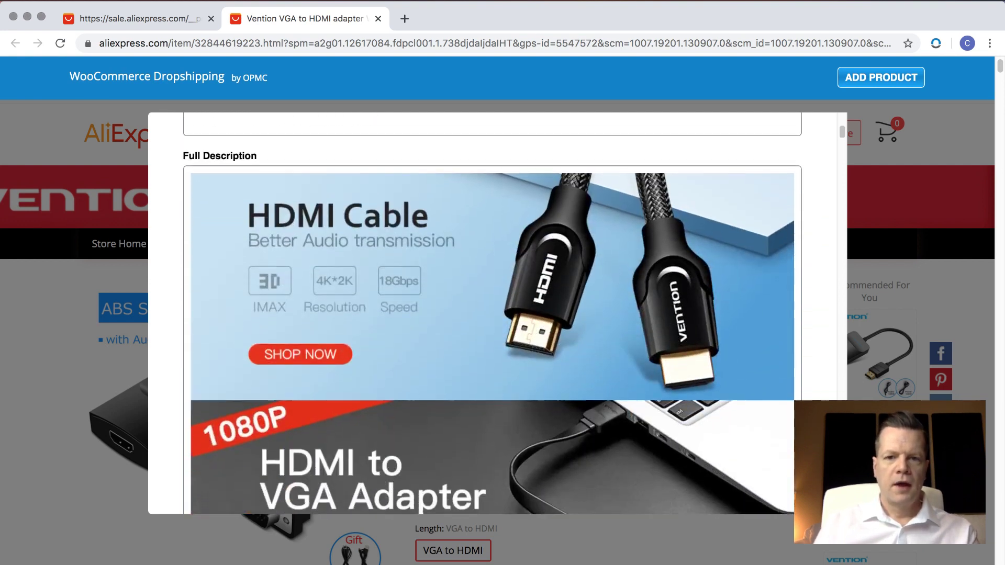
{"action": "scroll", "coordinate": [291, 372], "scroll_direction": "down", "scroll_amount": 15}
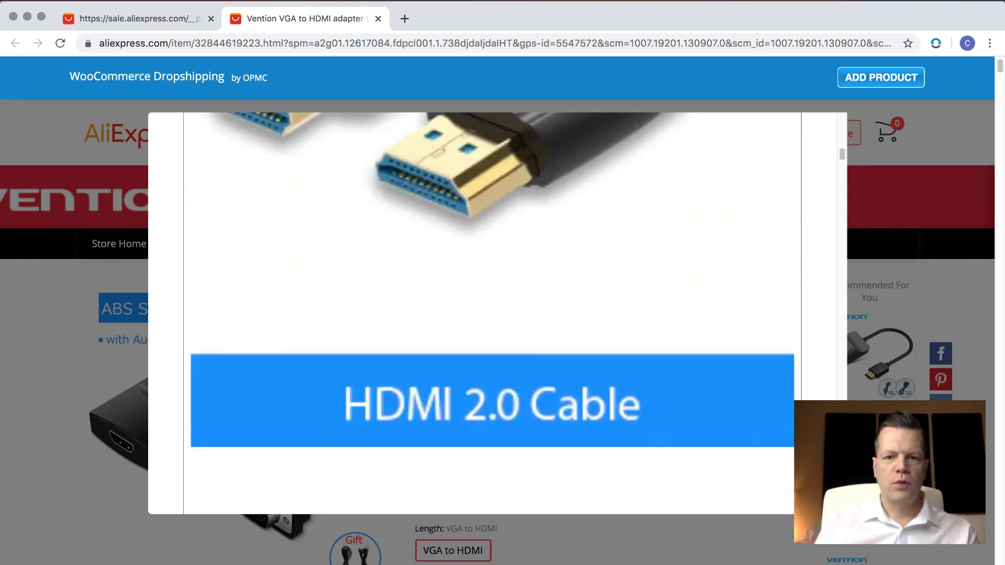
{"action": "scroll", "coordinate": [291, 373], "scroll_direction": "down", "scroll_amount": 20}
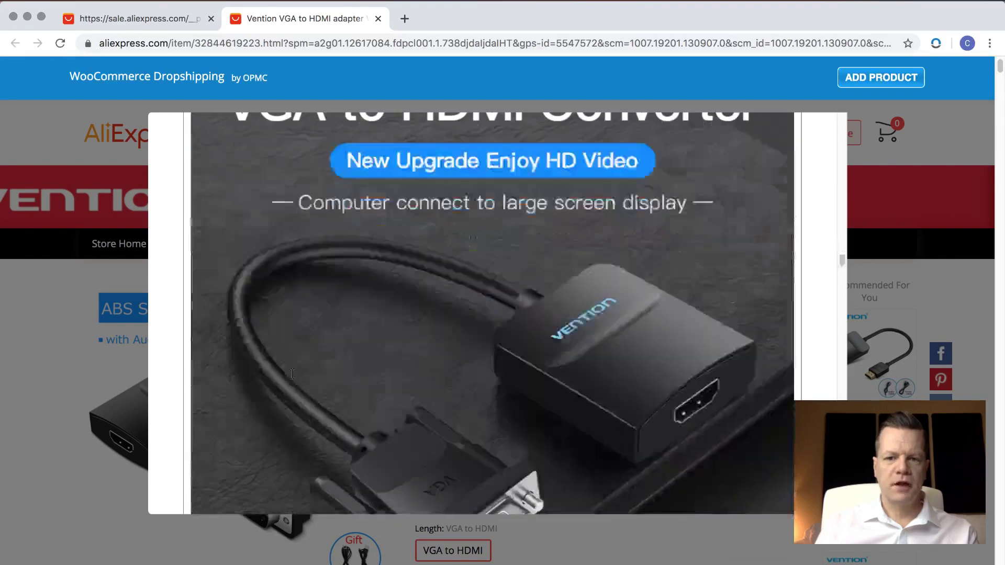
{"action": "scroll", "coordinate": [292, 374], "scroll_direction": "down", "scroll_amount": 15}
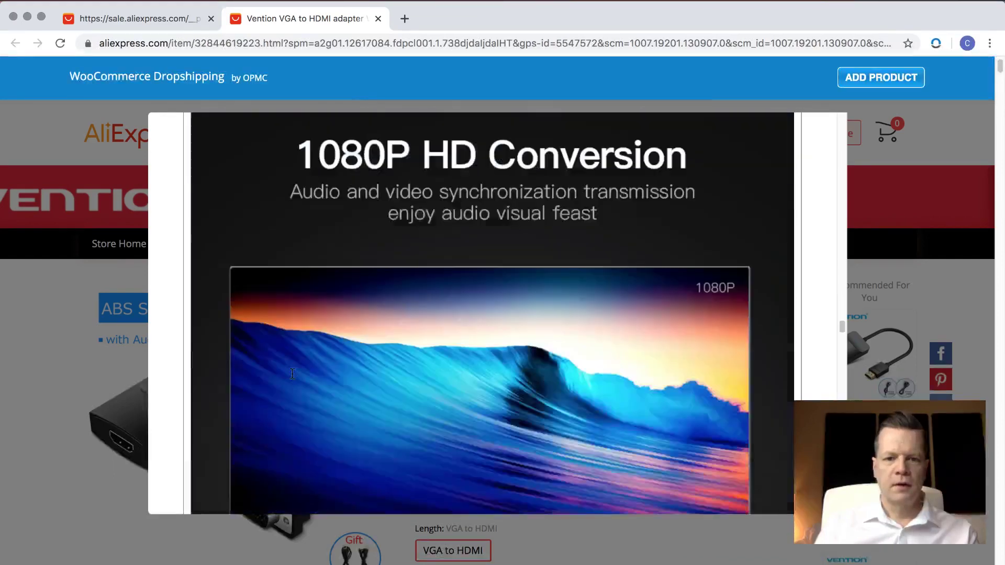
{"action": "scroll", "coordinate": [292, 374], "scroll_direction": "down", "scroll_amount": 15}
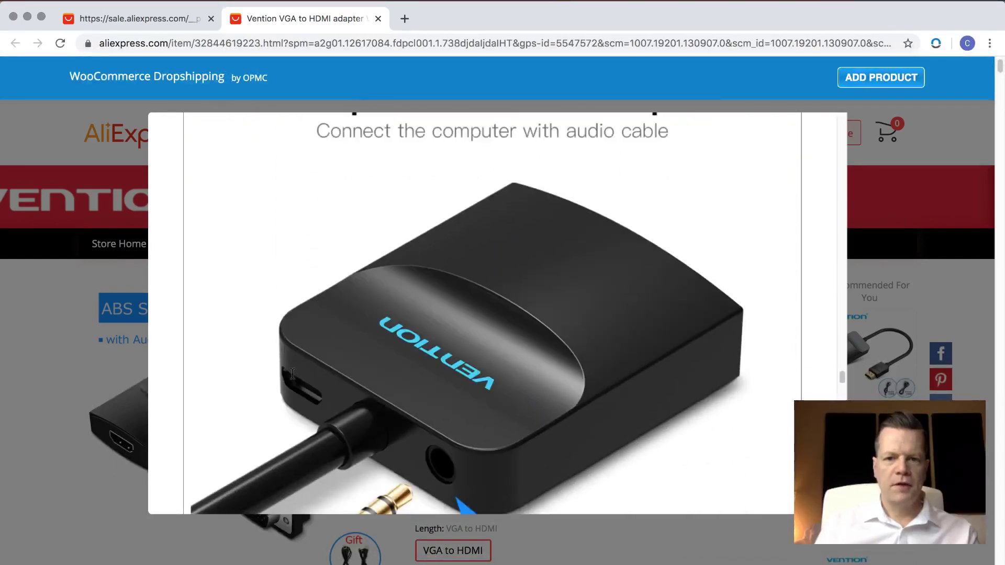
{"action": "scroll", "coordinate": [292, 374], "scroll_direction": "down", "scroll_amount": 15}
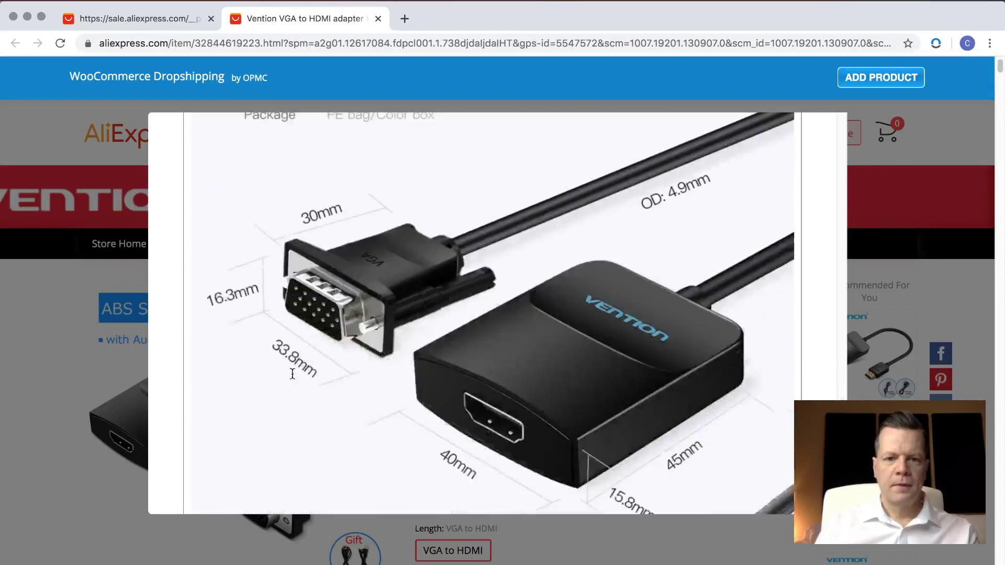
{"action": "scroll", "coordinate": [292, 374], "scroll_direction": "down", "scroll_amount": 15}
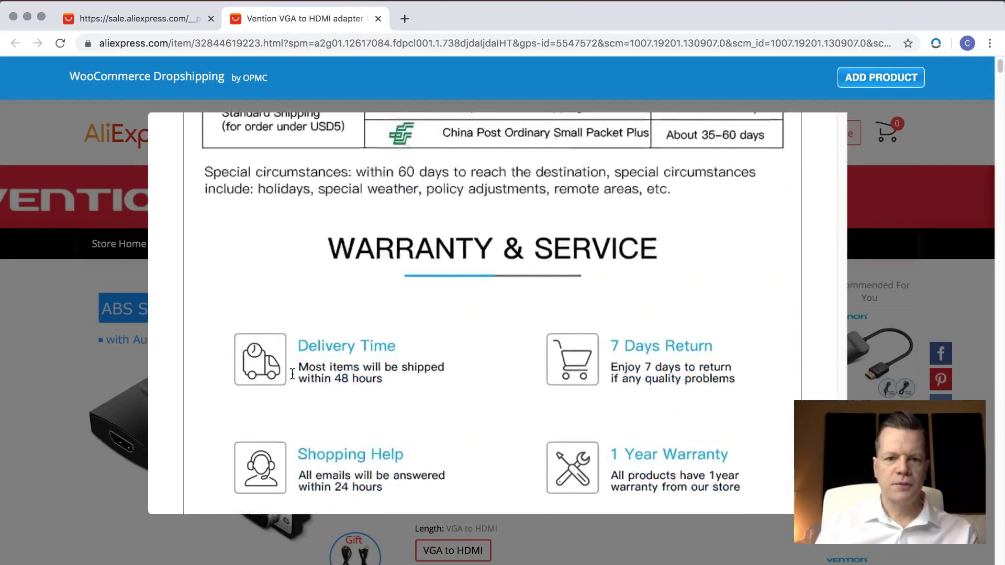
{"action": "scroll", "coordinate": [292, 374], "scroll_direction": "down", "scroll_amount": 2}
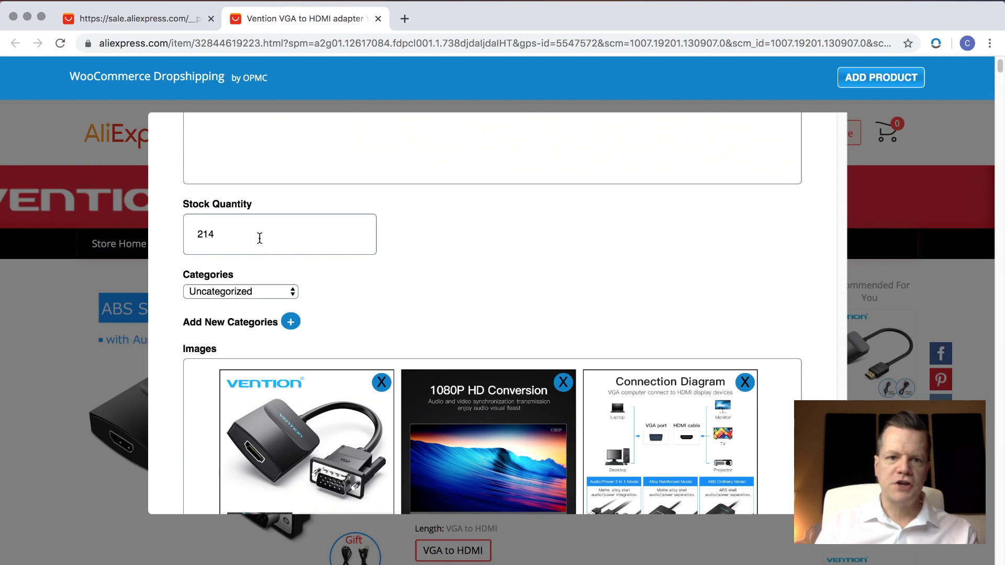
{"action": "left_click", "coordinate": [261, 297]}
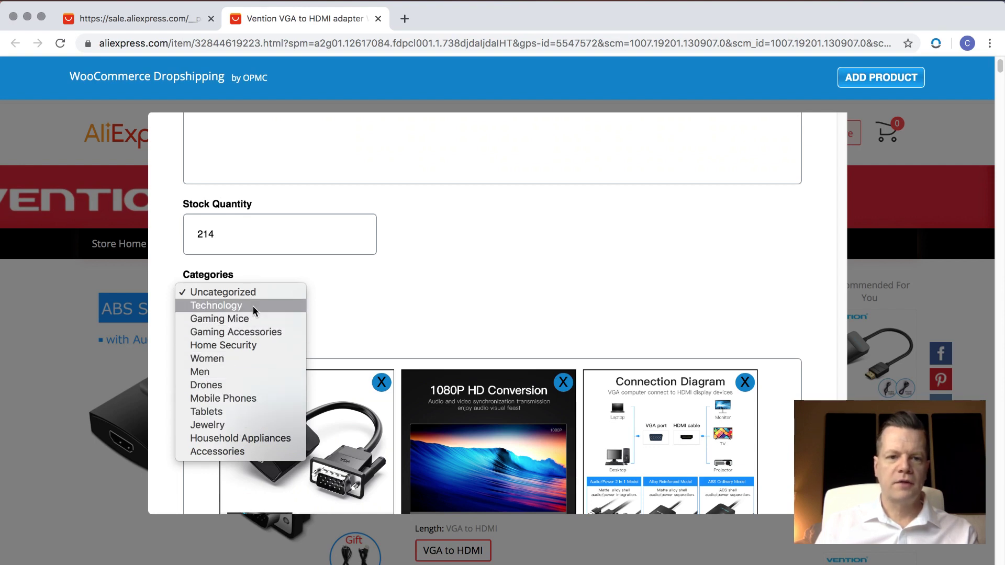
Set the category to Technology and remove the Independent Audio Input image
{"action": "left_click", "coordinate": [254, 308]}
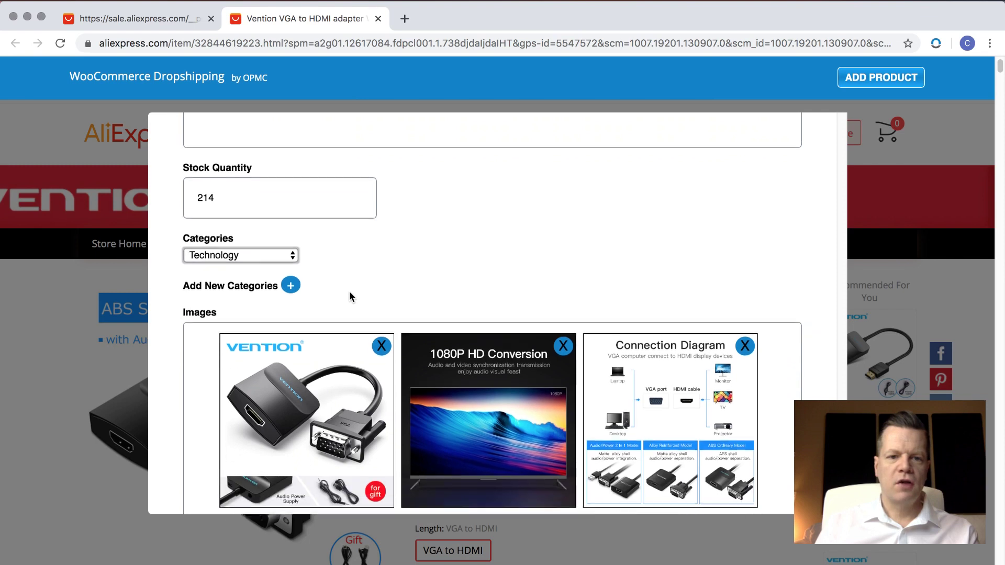
{"action": "scroll", "coordinate": [348, 294], "scroll_direction": "down", "scroll_amount": 2}
{"action": "scroll", "coordinate": [350, 296], "scroll_direction": "down", "scroll_amount": 8}
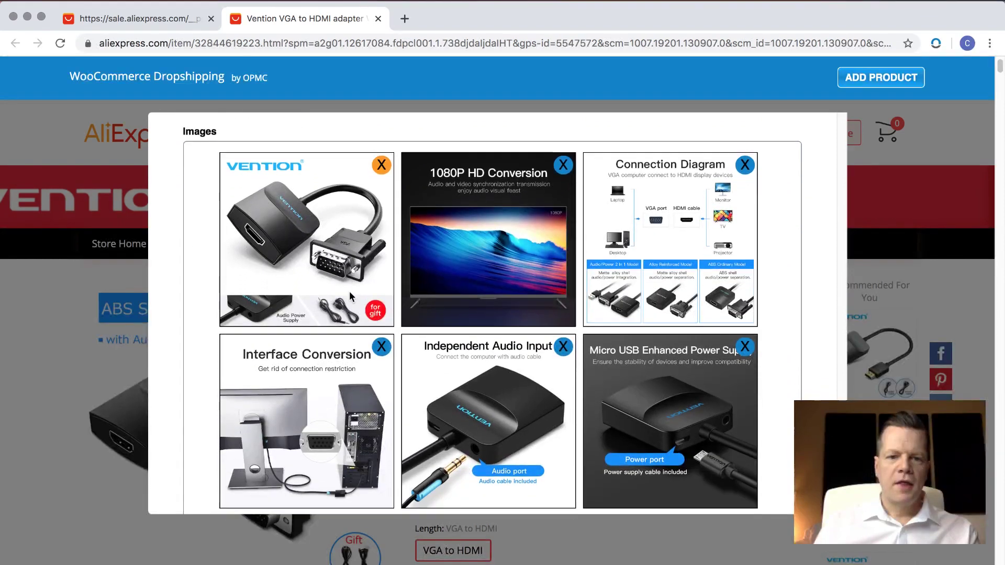
{"action": "scroll", "coordinate": [349, 379], "scroll_direction": "up", "scroll_amount": 4}
{"action": "scroll", "coordinate": [542, 347], "scroll_direction": "down", "scroll_amount": 4}
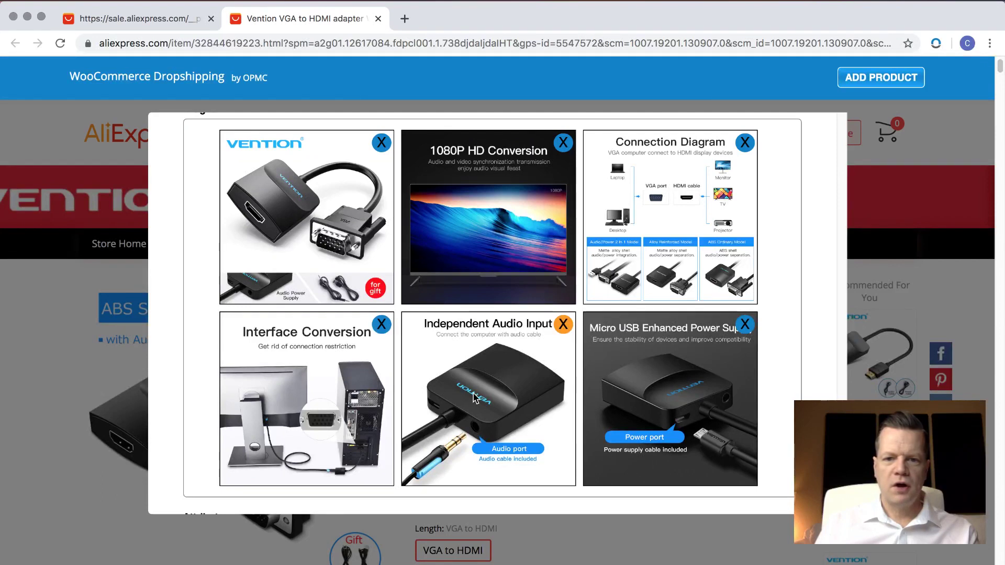
{"action": "left_click", "coordinate": [563, 324]}
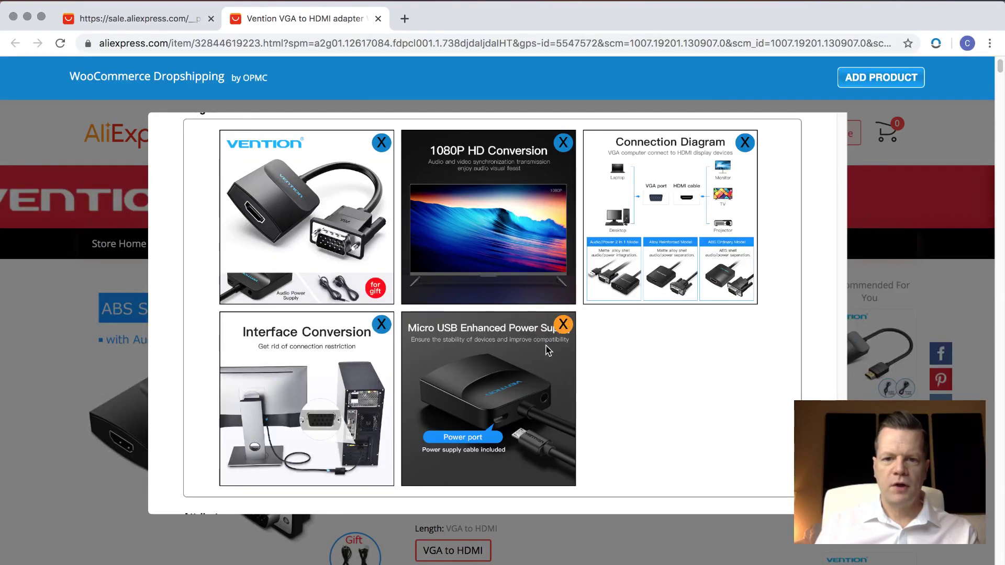
{"action": "scroll", "coordinate": [547, 350], "scroll_direction": "down", "scroll_amount": 5}
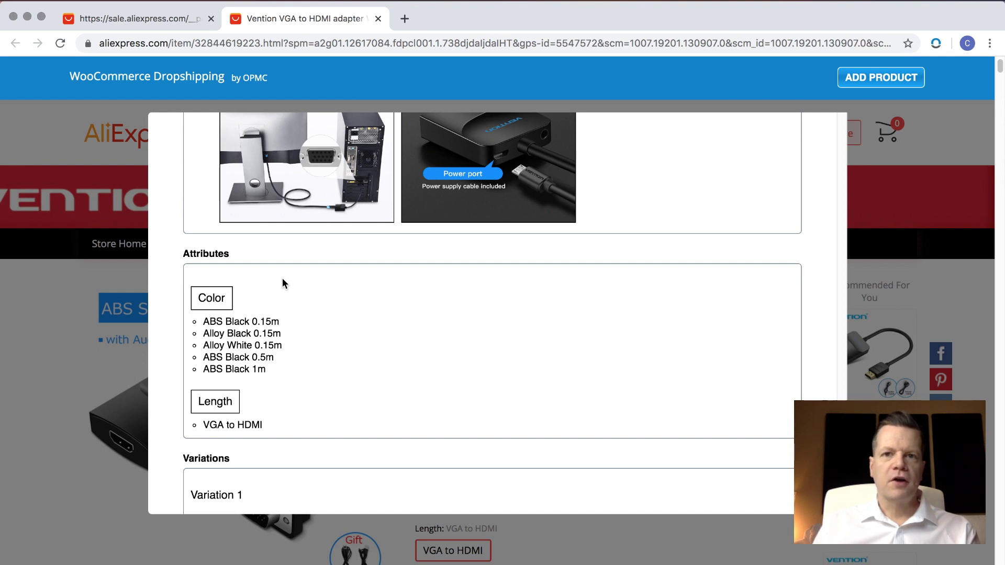
Review the Color and Length attributes and variations, then add the adapter to the store
{"action": "scroll", "coordinate": [281, 285], "scroll_direction": "down", "scroll_amount": 8}
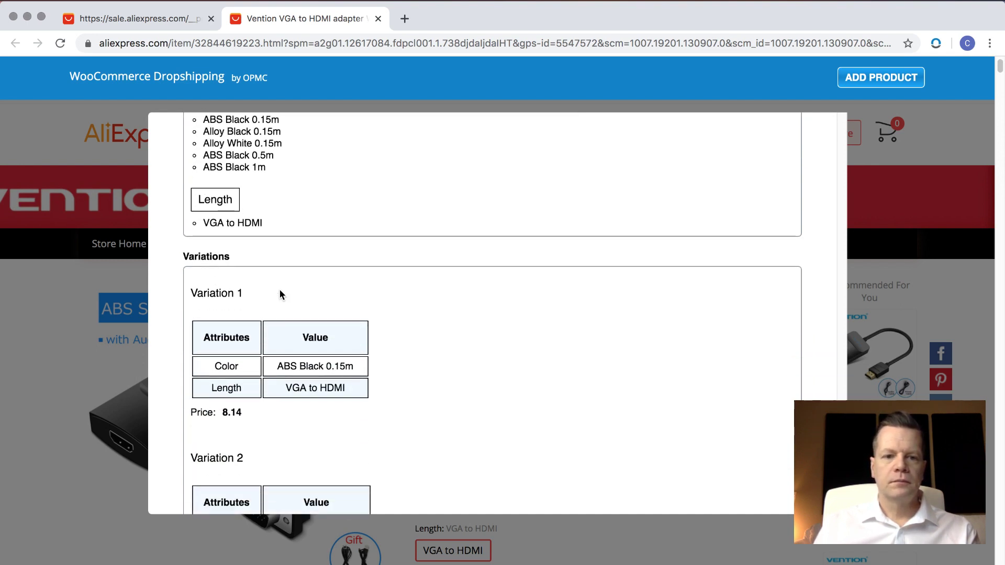
{"action": "scroll", "coordinate": [280, 294], "scroll_direction": "down", "scroll_amount": 8}
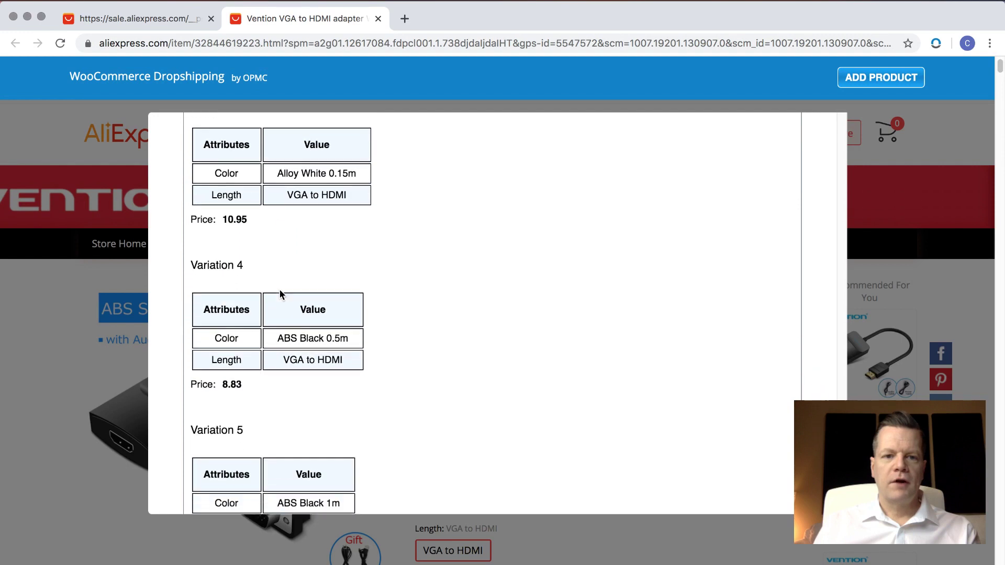
{"action": "scroll", "coordinate": [279, 293], "scroll_direction": "down", "scroll_amount": 3}
{"action": "scroll", "coordinate": [280, 293], "scroll_direction": "up", "scroll_amount": 15}
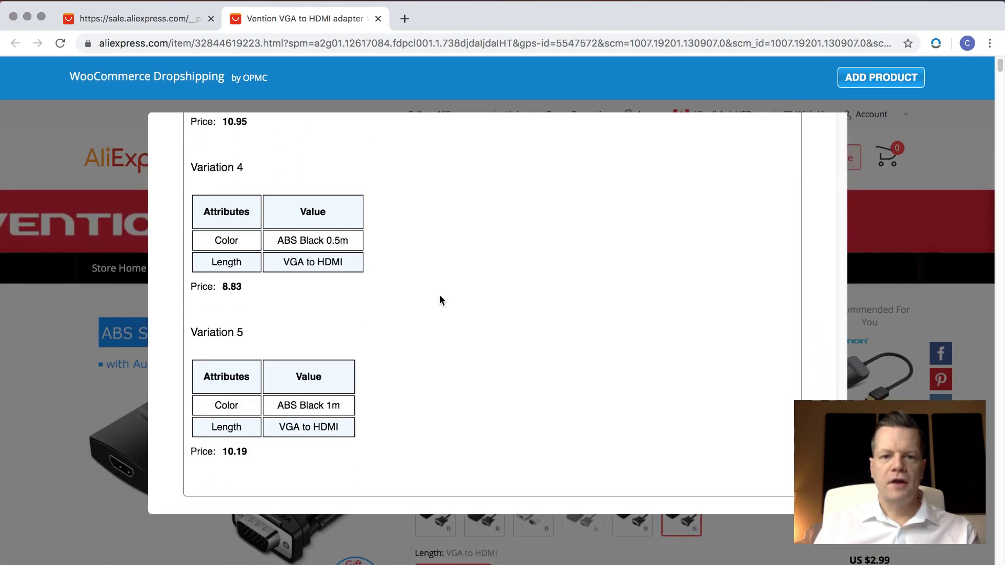
{"action": "scroll", "coordinate": [439, 294], "scroll_direction": "down", "scroll_amount": 20}
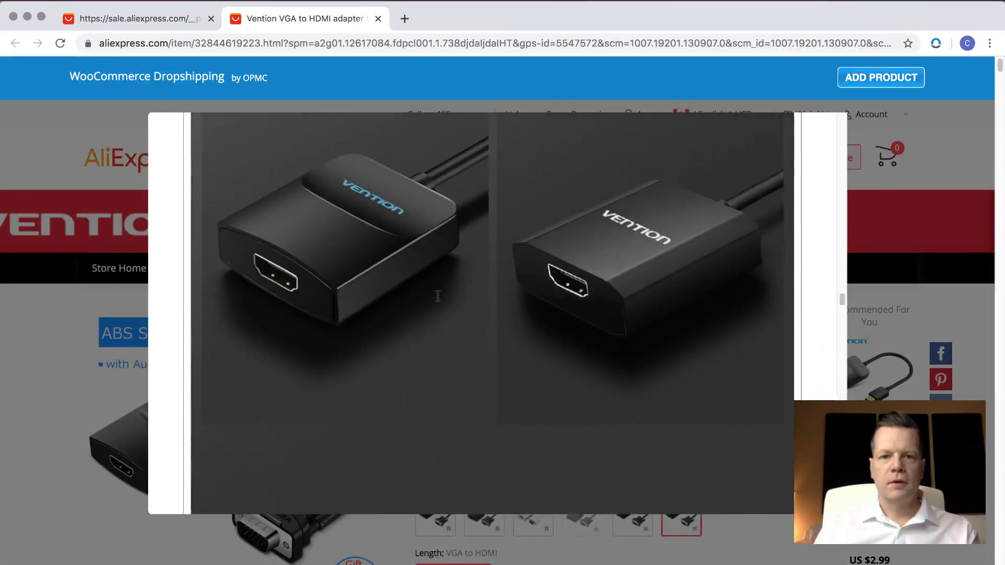
{"action": "scroll", "coordinate": [437, 295], "scroll_direction": "up", "scroll_amount": 20}
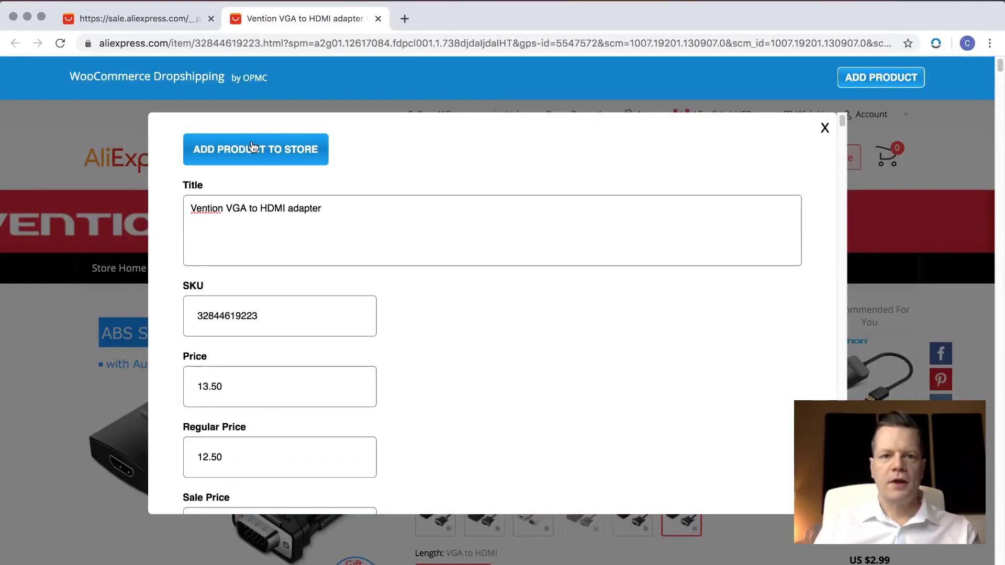
{"action": "left_click", "coordinate": [252, 148]}
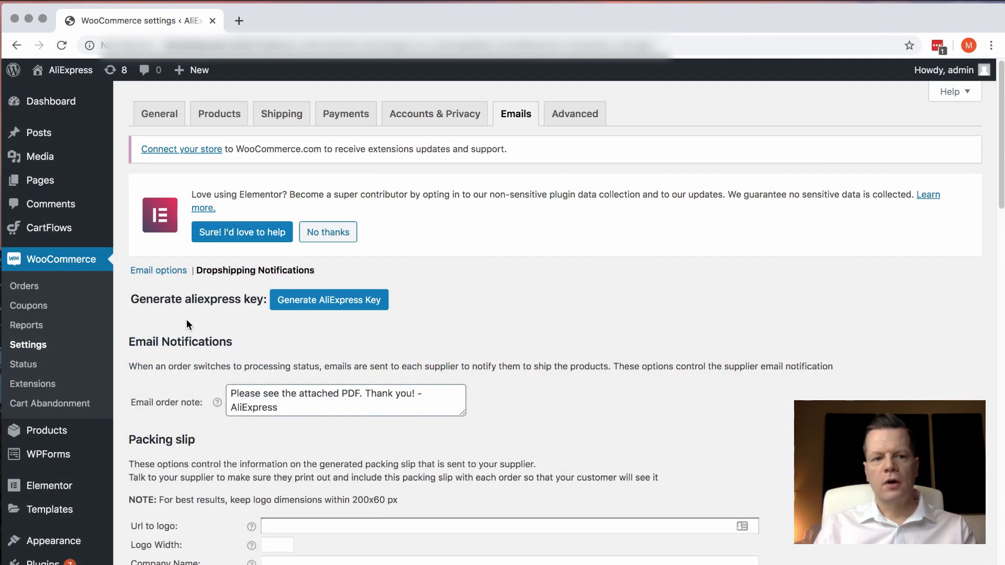
Open the Vention VGA to HDMI adapter from the product list and scroll its description to Product data
{"action": "mouse_move", "coordinate": [51, 439]}
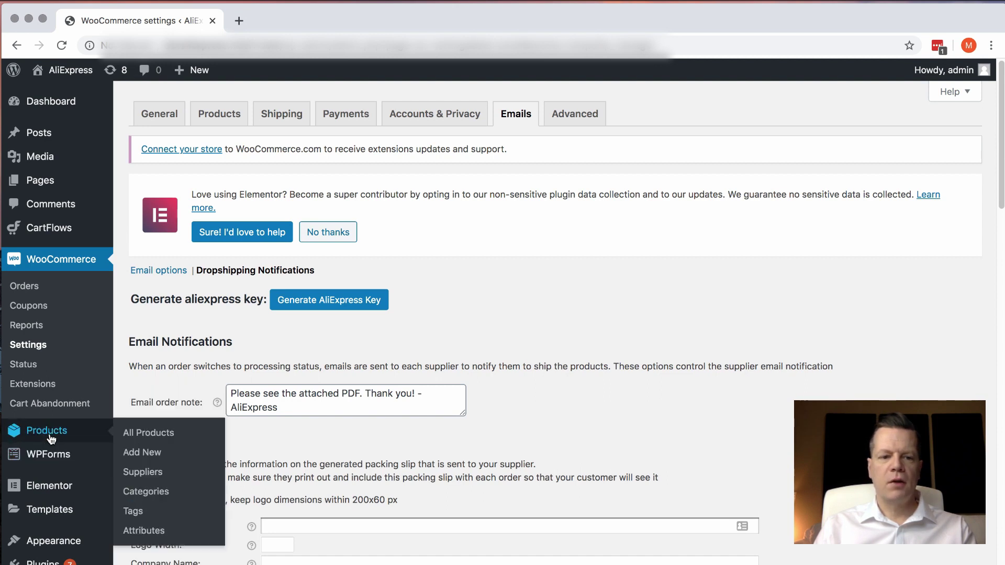
{"action": "left_click", "coordinate": [156, 434]}
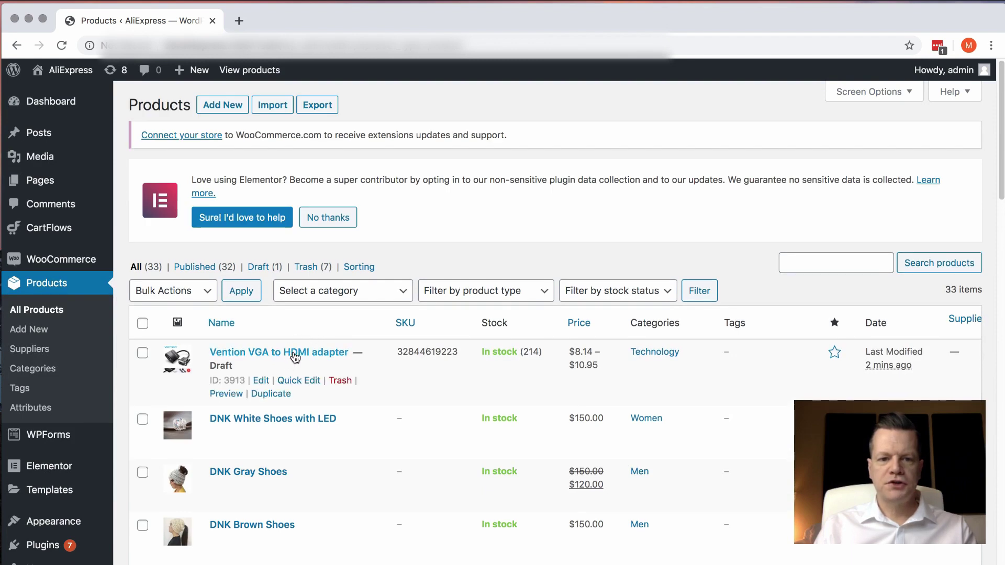
{"action": "left_click", "coordinate": [295, 354]}
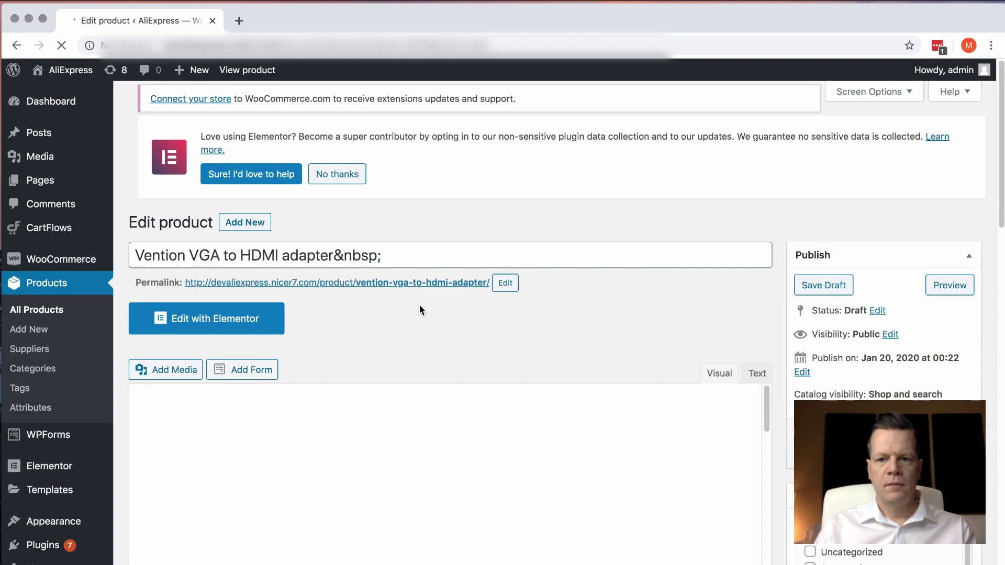
{"action": "scroll", "coordinate": [409, 326], "scroll_direction": "down", "scroll_amount": 4}
{"action": "scroll", "coordinate": [409, 326], "scroll_direction": "down", "scroll_amount": 10}
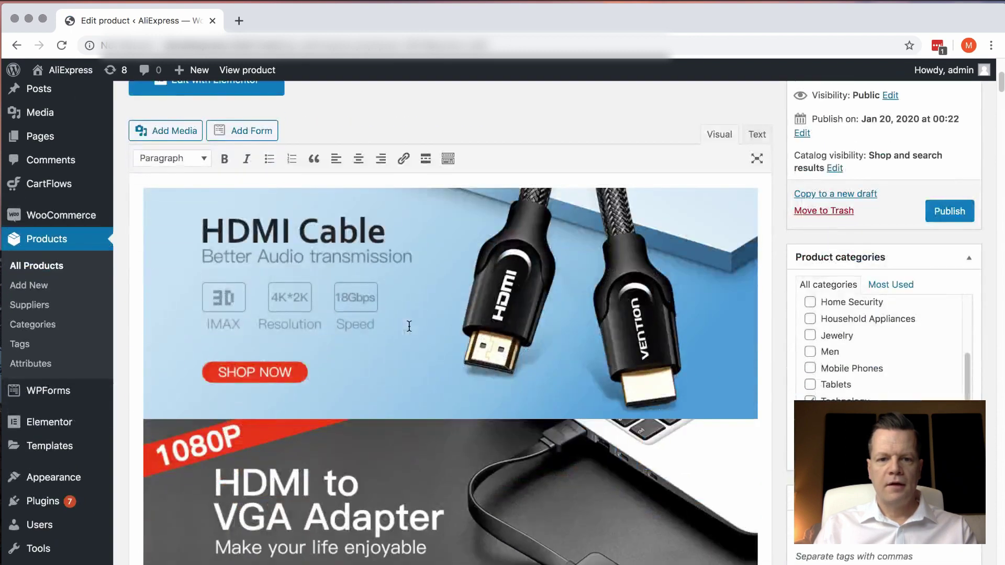
{"action": "scroll", "coordinate": [409, 326], "scroll_direction": "down", "scroll_amount": 15}
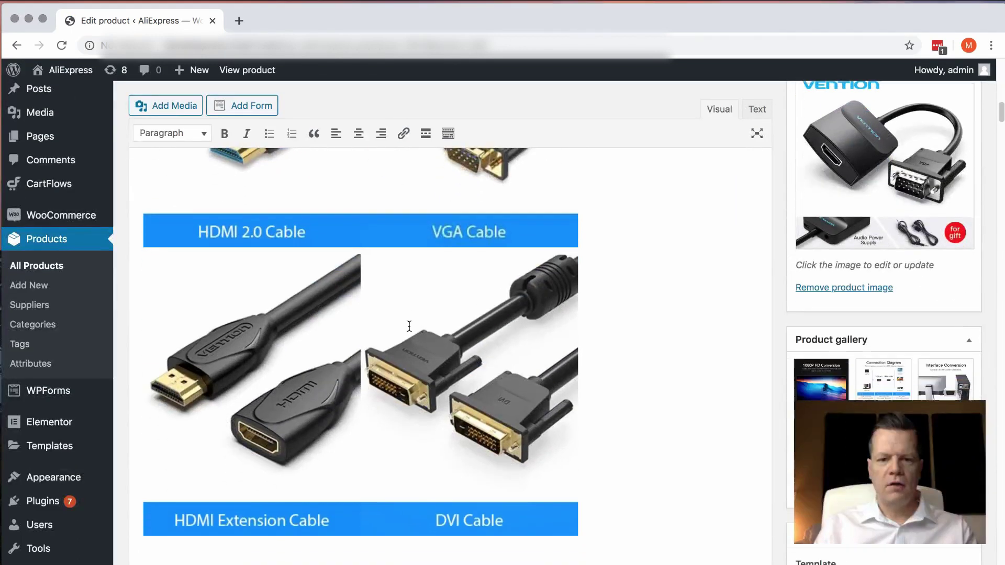
{"action": "scroll", "coordinate": [409, 325], "scroll_direction": "down", "scroll_amount": 15}
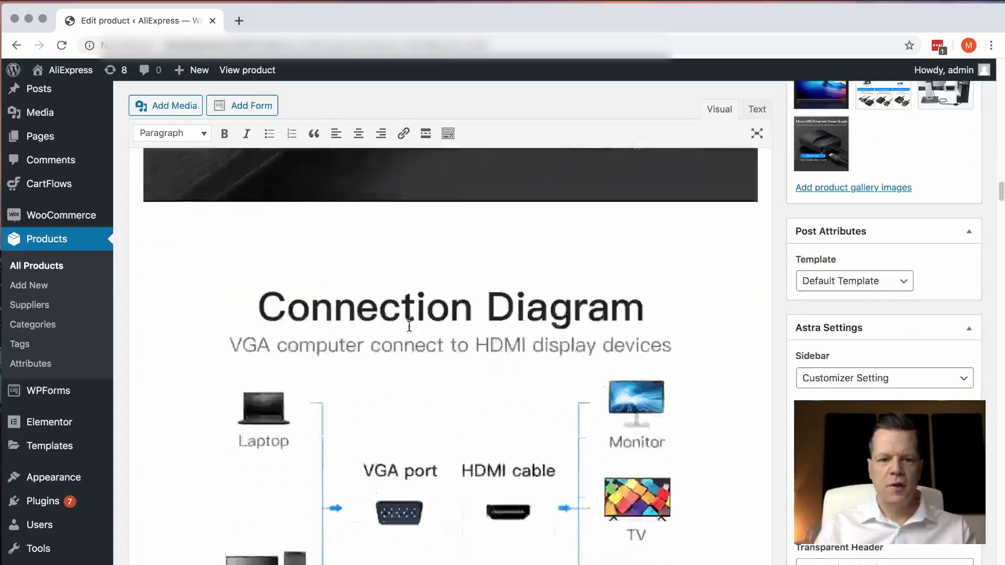
{"action": "scroll", "coordinate": [345, 357], "scroll_direction": "down", "scroll_amount": 10}
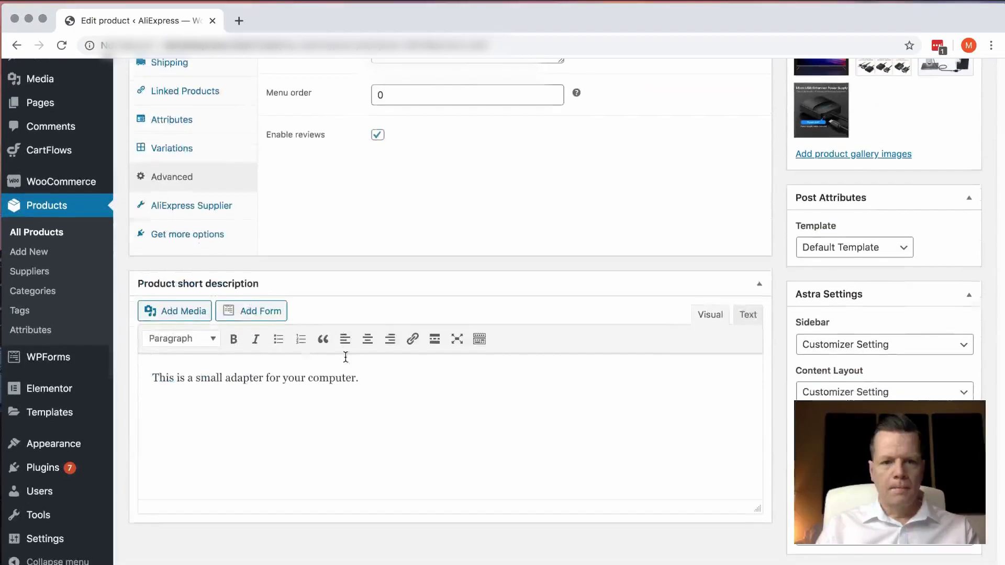
{"action": "scroll", "coordinate": [345, 356], "scroll_direction": "up", "scroll_amount": 3}
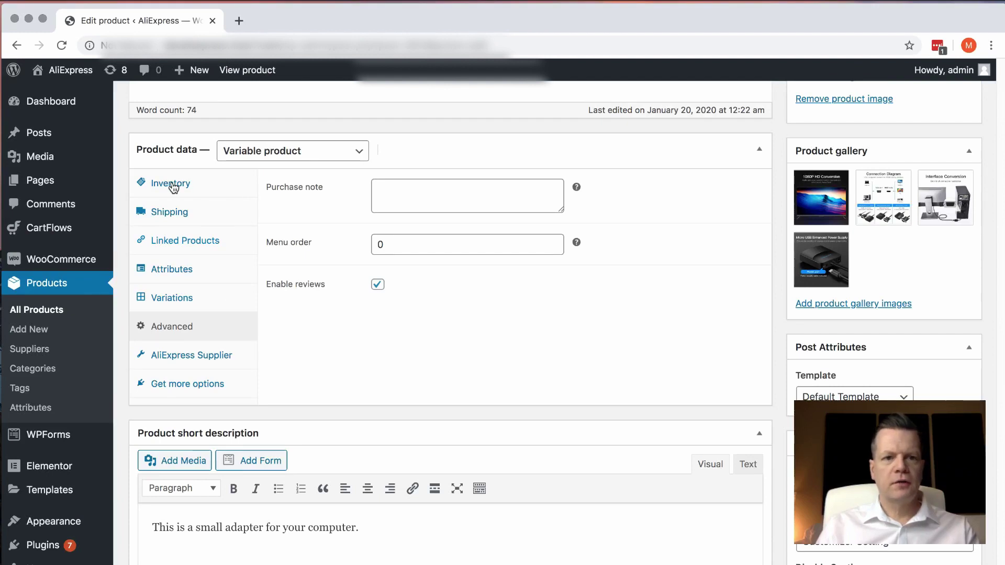
Review the Inventory, Shipping, Linked Products and Attributes settings, then list the five ABS Black variations
{"action": "left_click", "coordinate": [174, 188]}
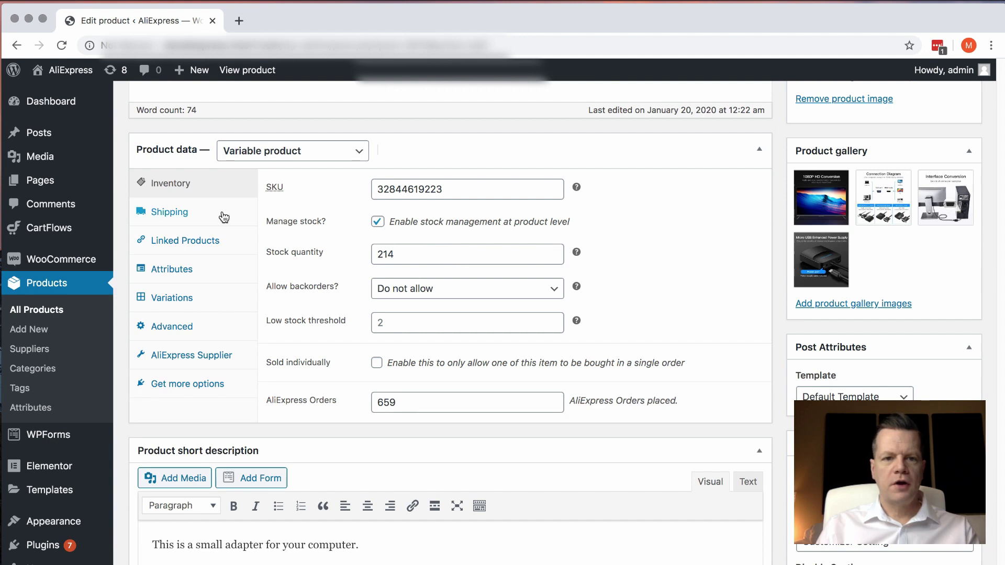
{"action": "left_click", "coordinate": [194, 216]}
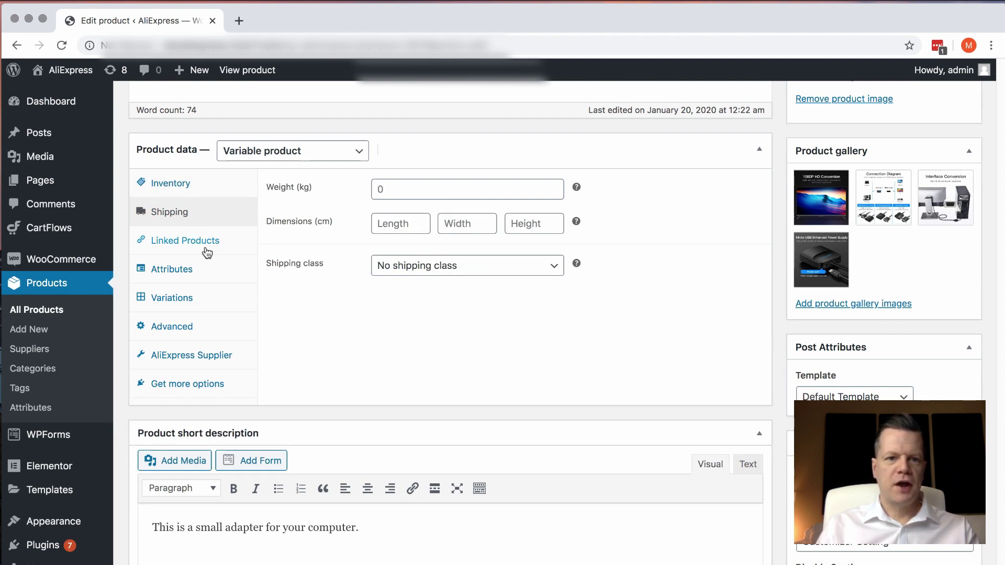
{"action": "left_click", "coordinate": [207, 246]}
{"action": "left_click", "coordinate": [196, 268]}
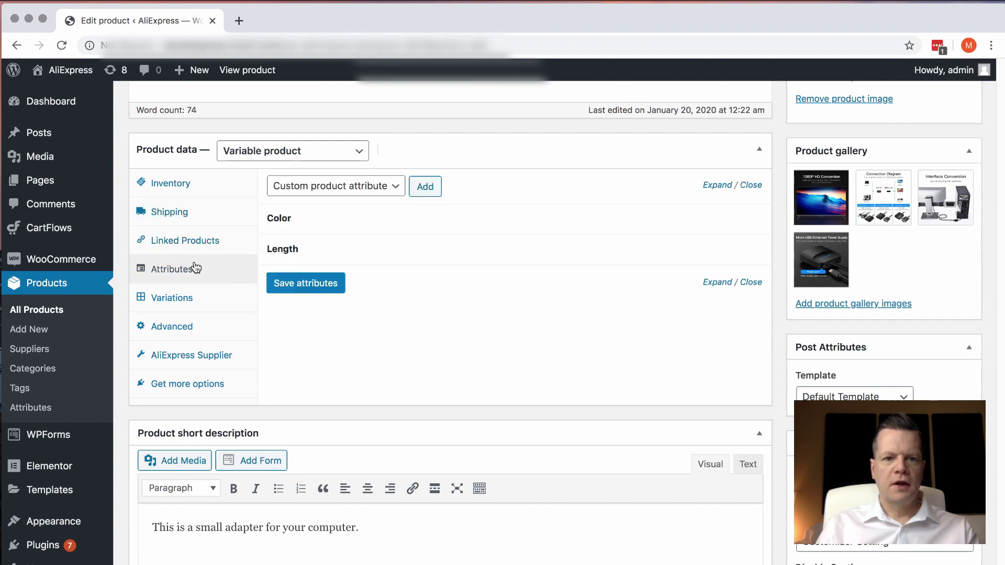
{"action": "left_click", "coordinate": [209, 299]}
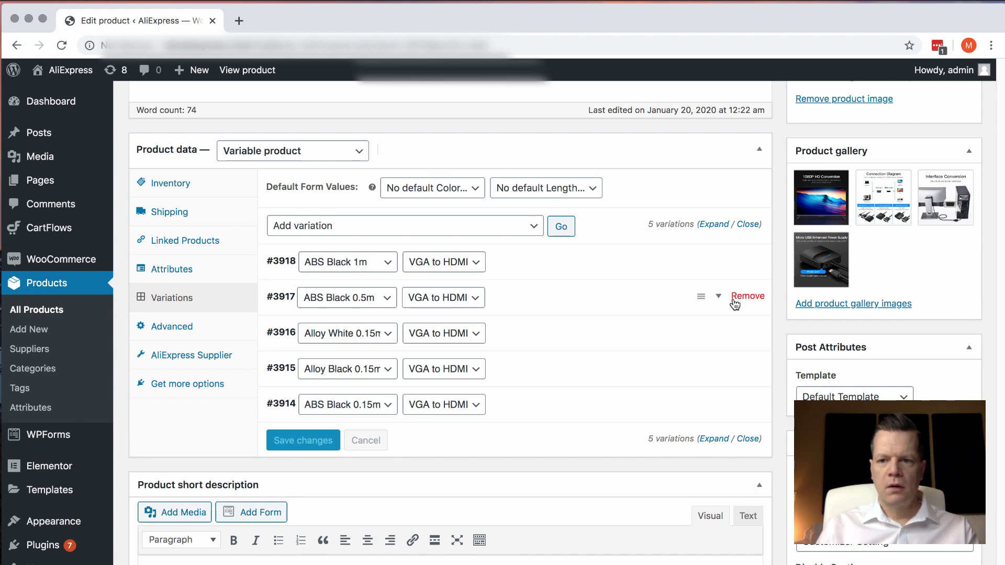
Remove the extra variations #3917 and #3916, confirming each deletion
{"action": "left_click", "coordinate": [725, 300]}
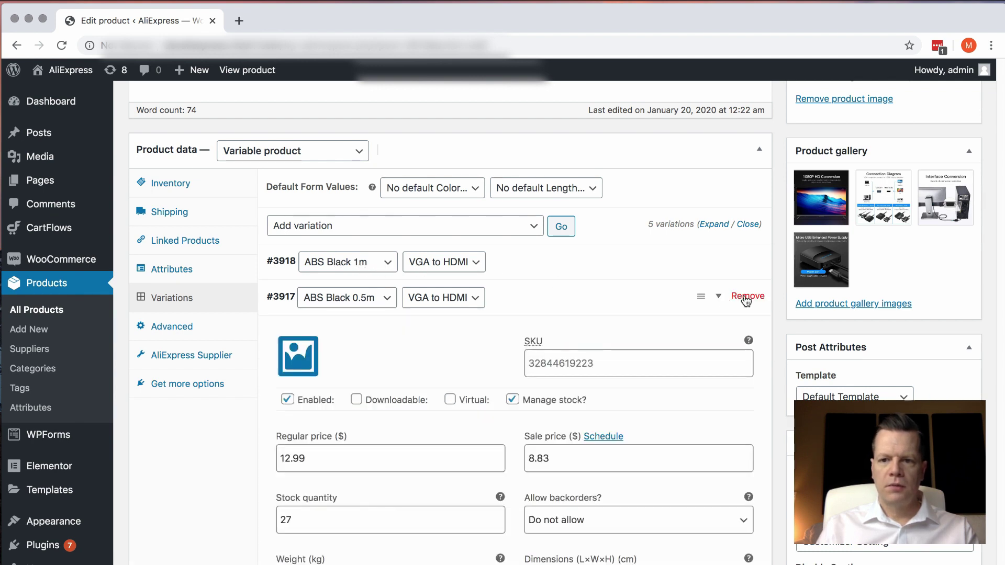
{"action": "left_click", "coordinate": [745, 297]}
{"action": "left_click", "coordinate": [604, 137]}
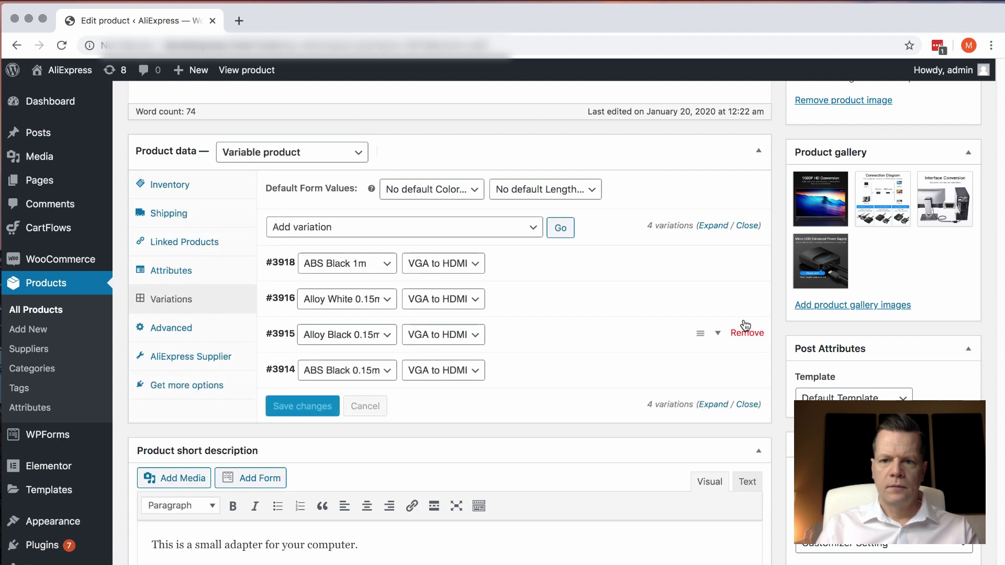
{"action": "left_click", "coordinate": [753, 299]}
{"action": "left_click", "coordinate": [628, 123]}
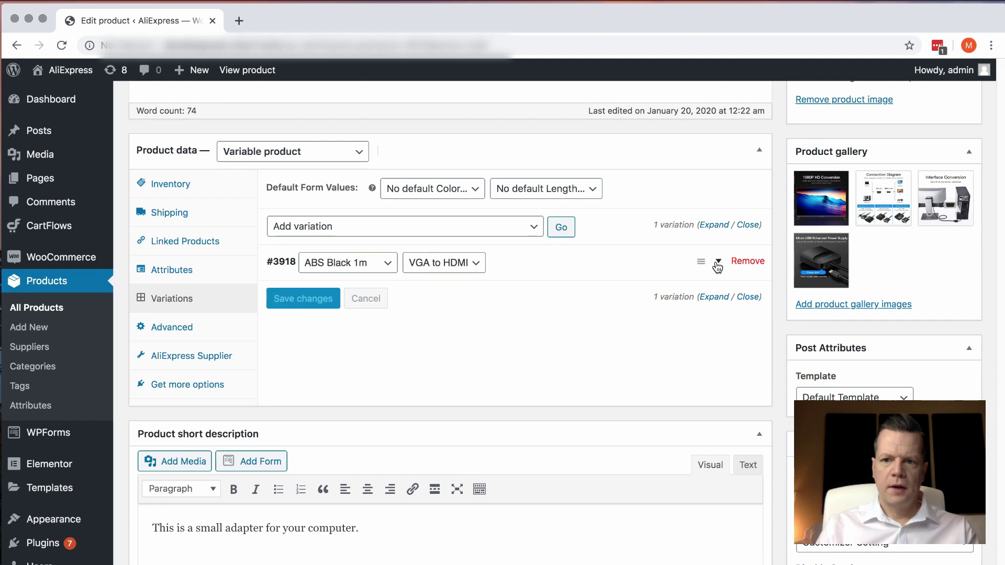
Price the ABS Black 1m variation at 16.99 regular and 12.00 sale
{"action": "left_click", "coordinate": [715, 268]}
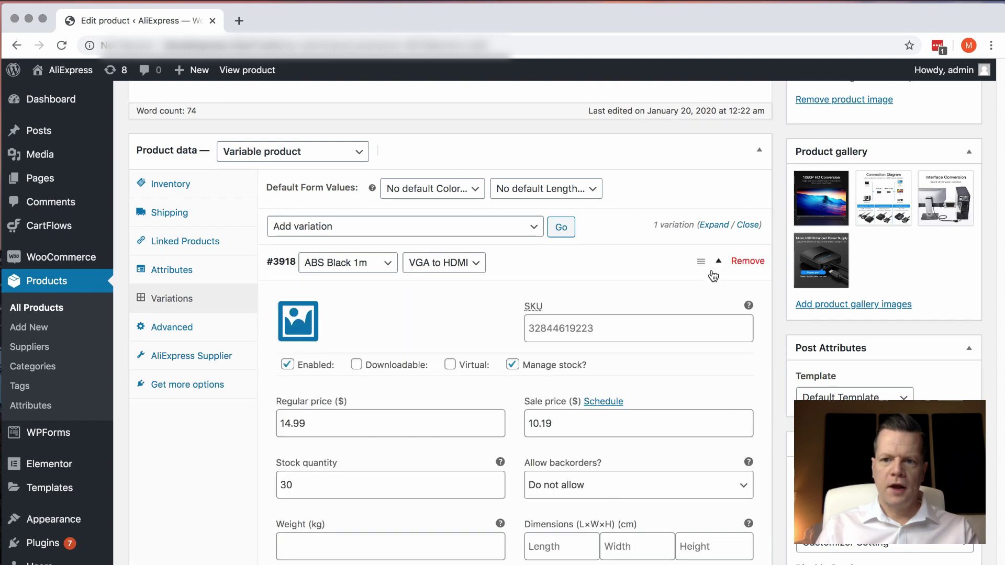
{"action": "scroll", "coordinate": [510, 361], "scroll_direction": "down", "scroll_amount": 2}
{"action": "scroll", "coordinate": [510, 361], "scroll_direction": "down", "scroll_amount": 1}
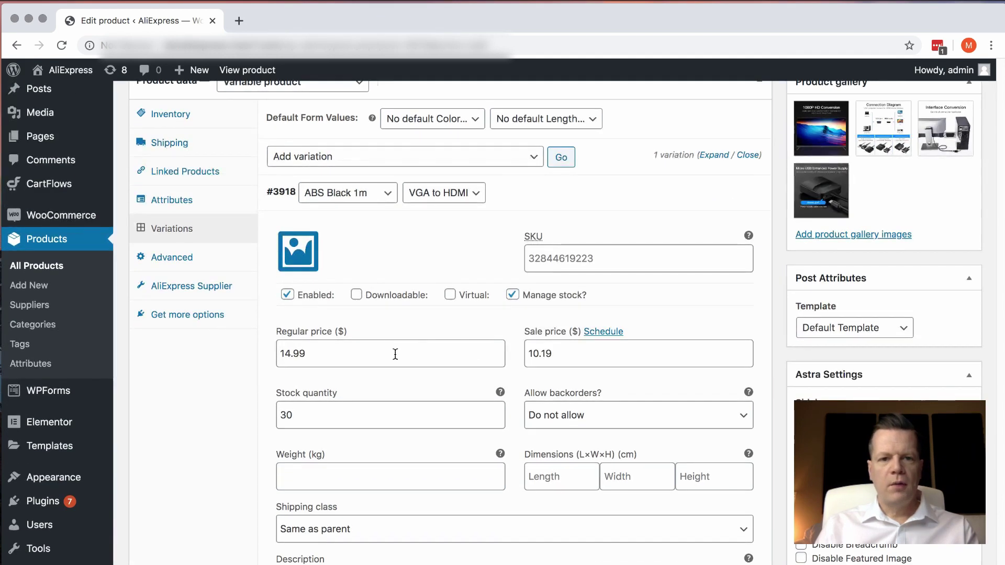
{"action": "left_click", "coordinate": [345, 357]}
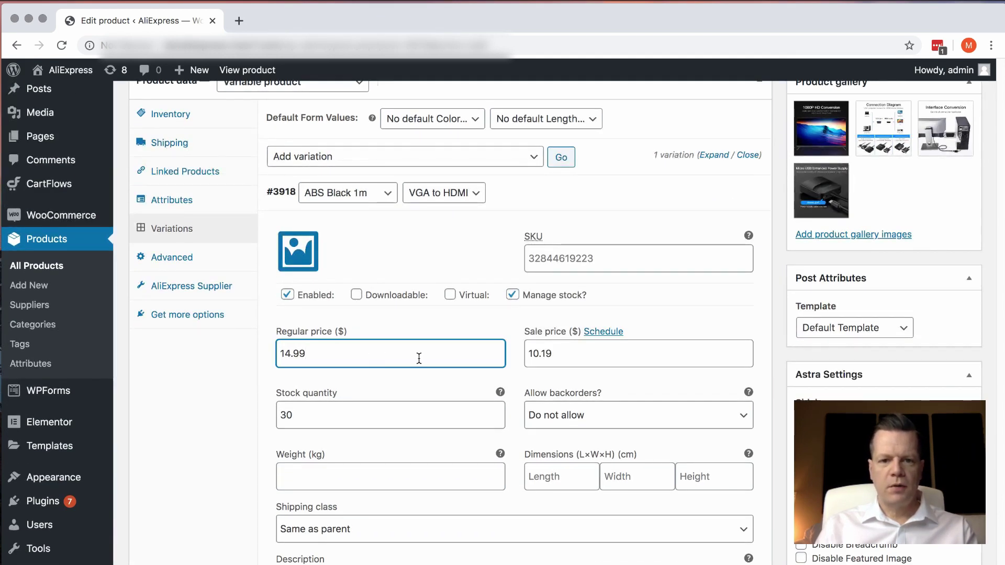
{"action": "left_click_drag", "start_coordinate": [288, 352], "coordinate": [295, 352]}
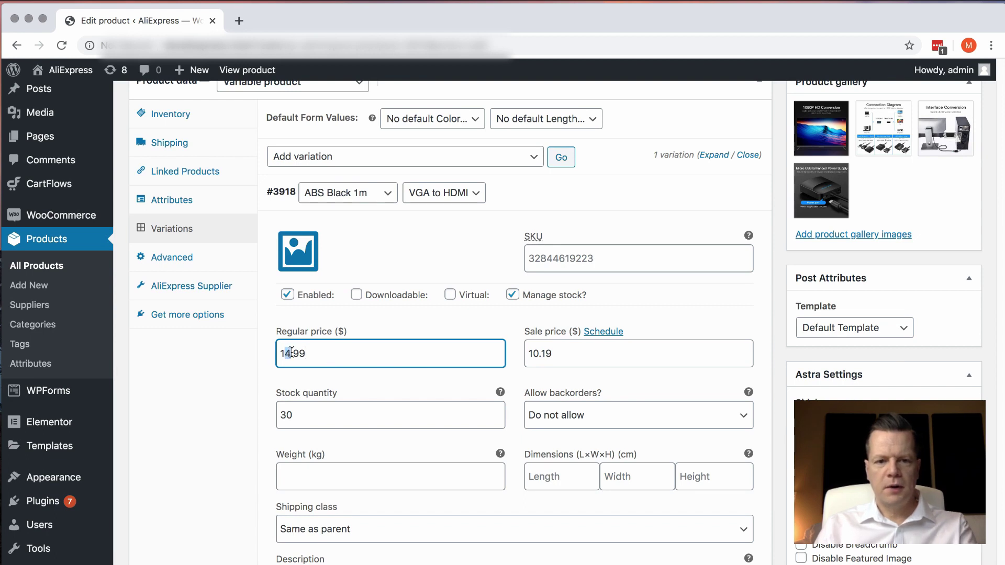
{"action": "type", "text": "6"}
{"action": "left_click_drag", "start_coordinate": [527, 353], "coordinate": [564, 352]}
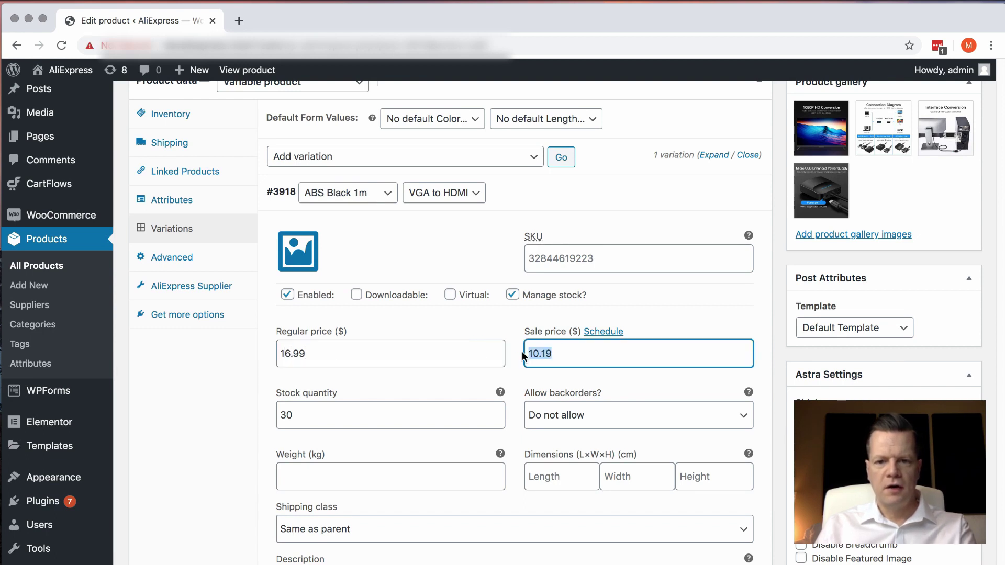
{"action": "type", "text": "12.00"}
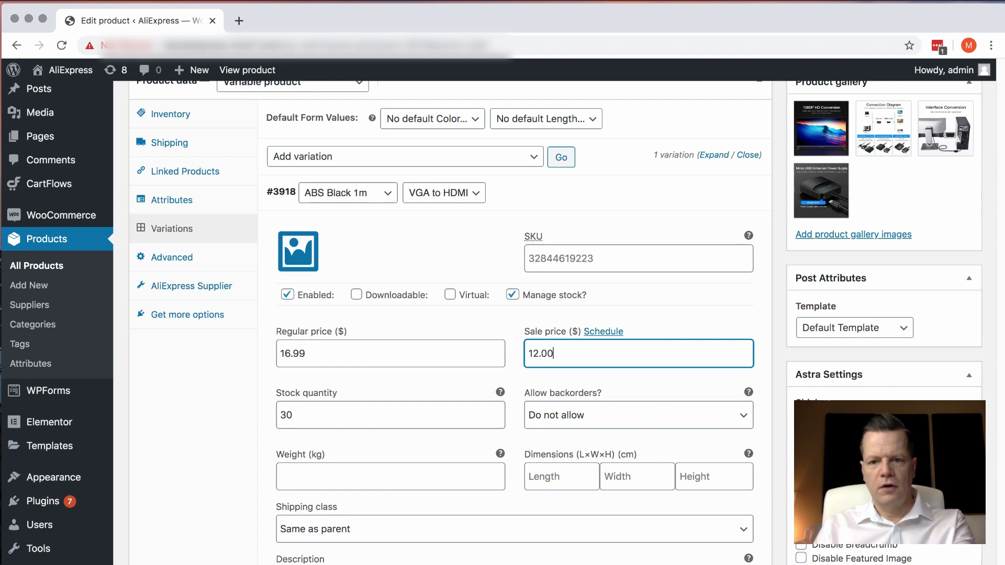
{"action": "left_click", "coordinate": [431, 199]}
Publish the Vention VGA to HDMI adapter listing from the Publish box
{"action": "scroll", "coordinate": [432, 278], "scroll_direction": "up", "scroll_amount": 2}
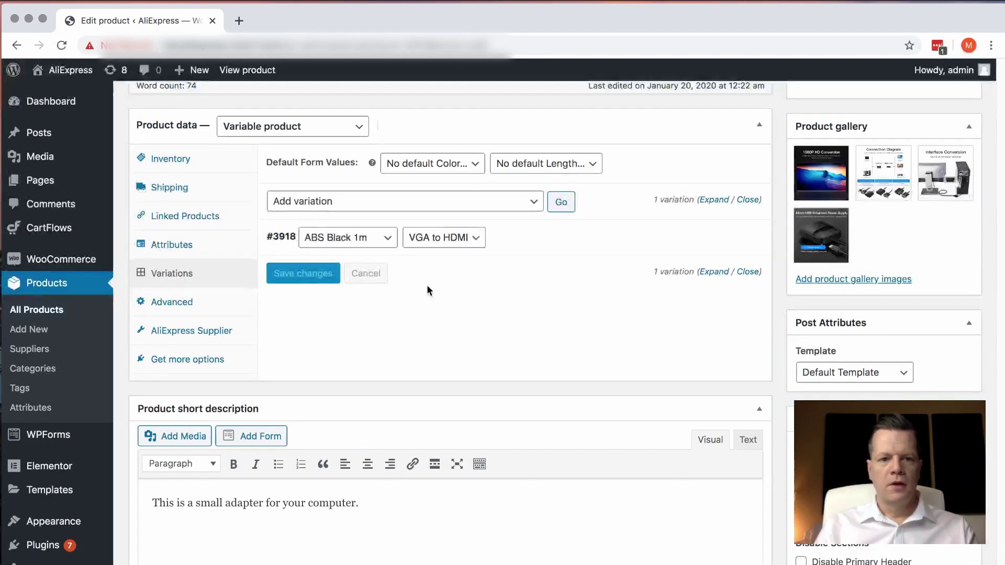
{"action": "scroll", "coordinate": [689, 349], "scroll_direction": "up", "scroll_amount": 3}
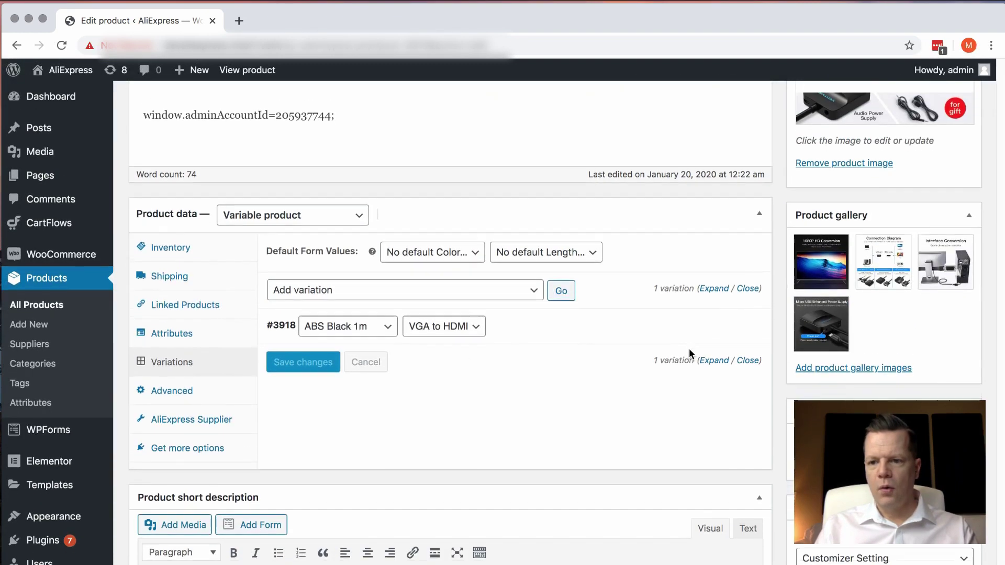
{"action": "scroll", "coordinate": [689, 349], "scroll_direction": "up", "scroll_amount": 15}
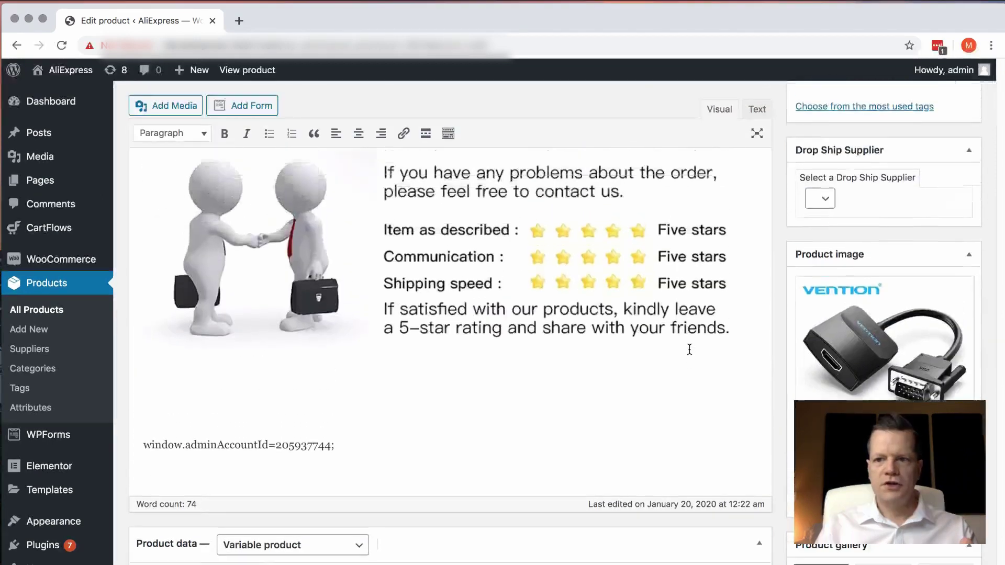
{"action": "scroll", "coordinate": [689, 349], "scroll_direction": "up", "scroll_amount": 15}
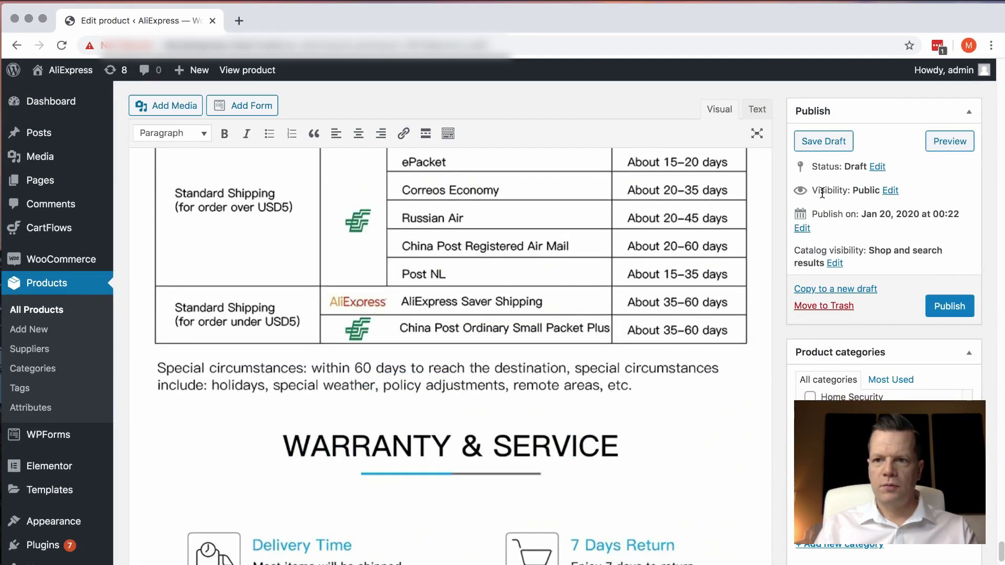
{"action": "left_click", "coordinate": [941, 305]}
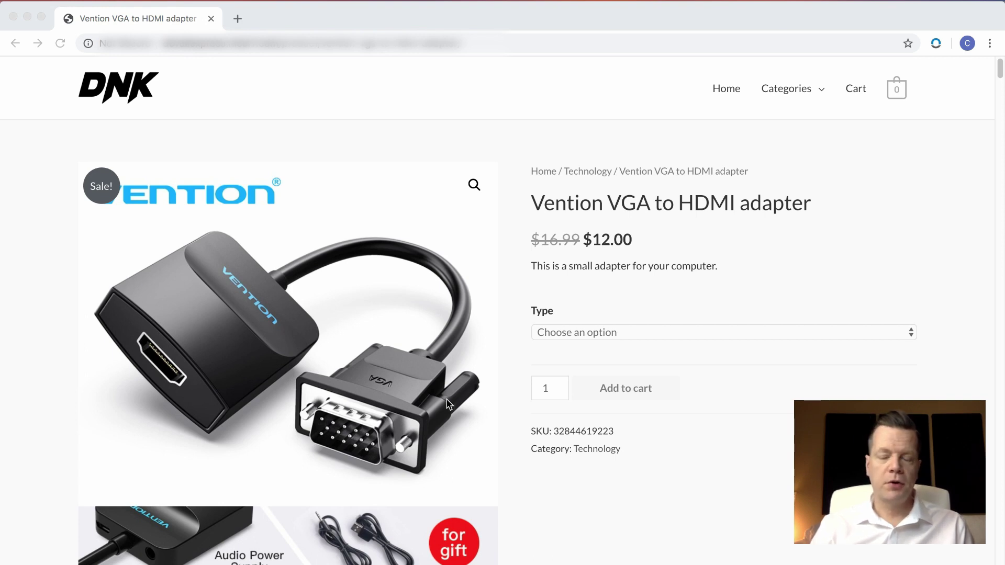
{"action": "scroll", "coordinate": [445, 405], "scroll_direction": "down", "scroll_amount": 5}
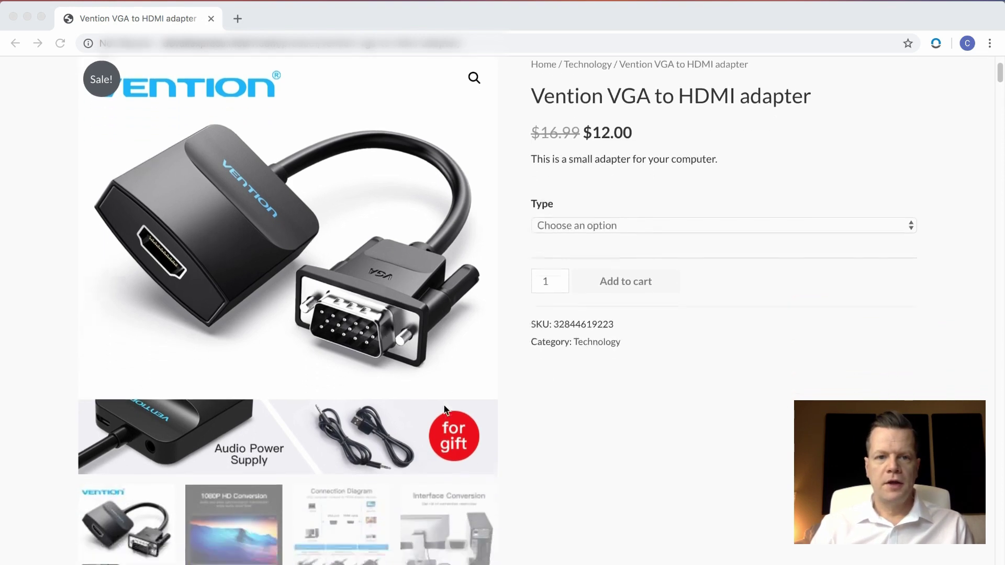
{"action": "left_click", "coordinate": [256, 509]}
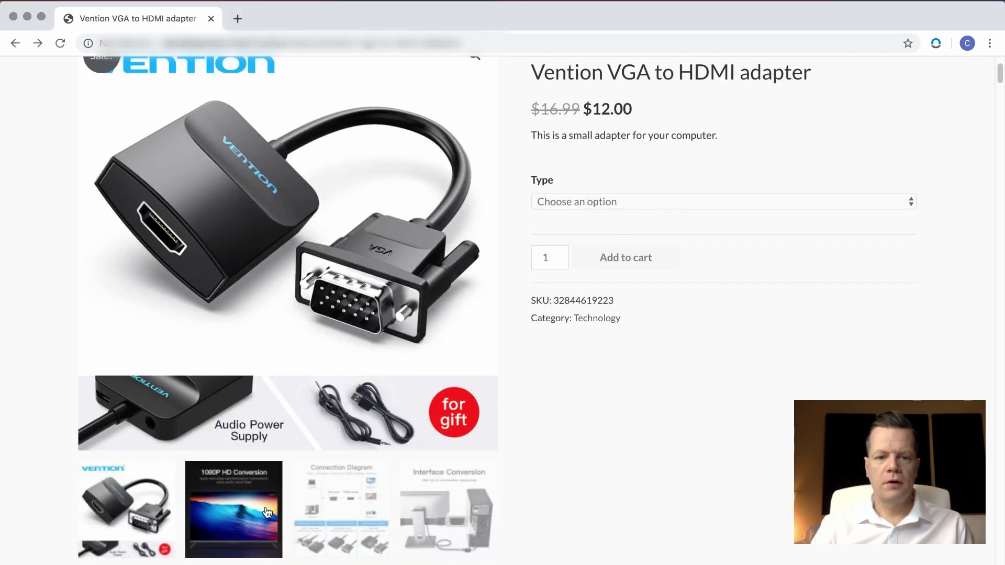
{"action": "left_click", "coordinate": [324, 510]}
{"action": "left_click", "coordinate": [446, 510]}
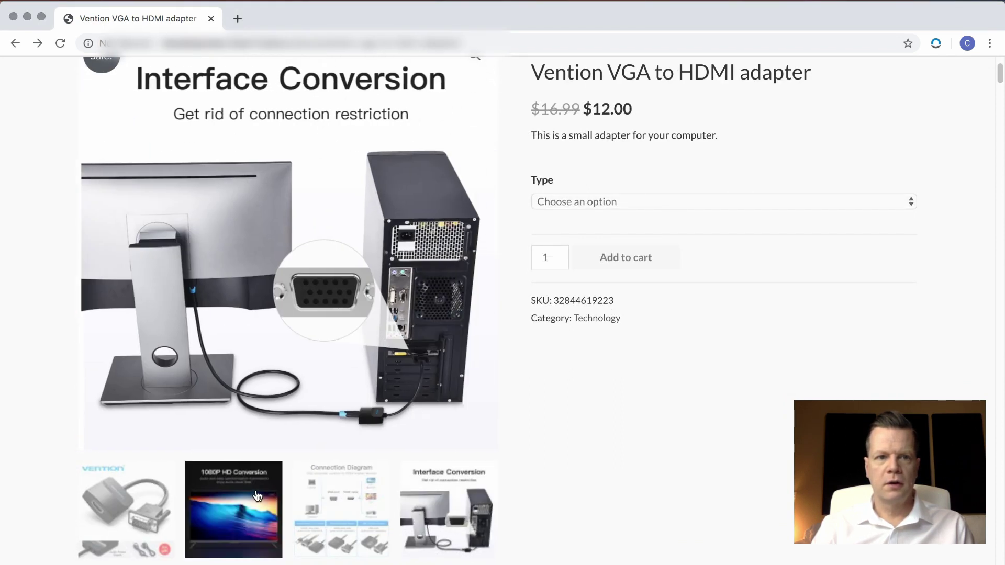
{"action": "scroll", "coordinate": [255, 497], "scroll_direction": "down", "scroll_amount": 10}
{"action": "scroll", "coordinate": [256, 496], "scroll_direction": "down", "scroll_amount": 20}
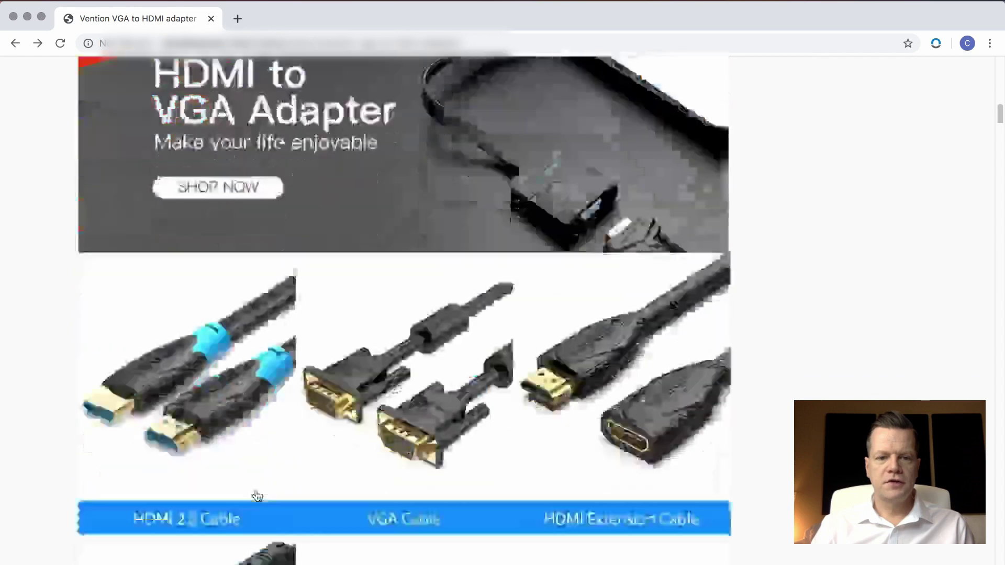
{"action": "scroll", "coordinate": [255, 489], "scroll_direction": "up", "scroll_amount": 20}
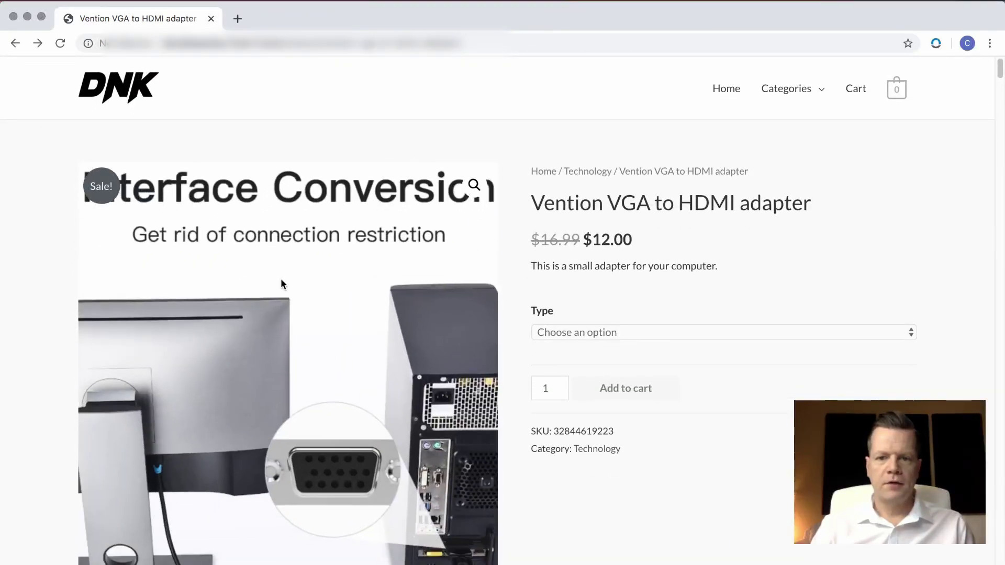
Add the adapter in the ABS Black 1m type to the cart
{"action": "left_click", "coordinate": [615, 333]}
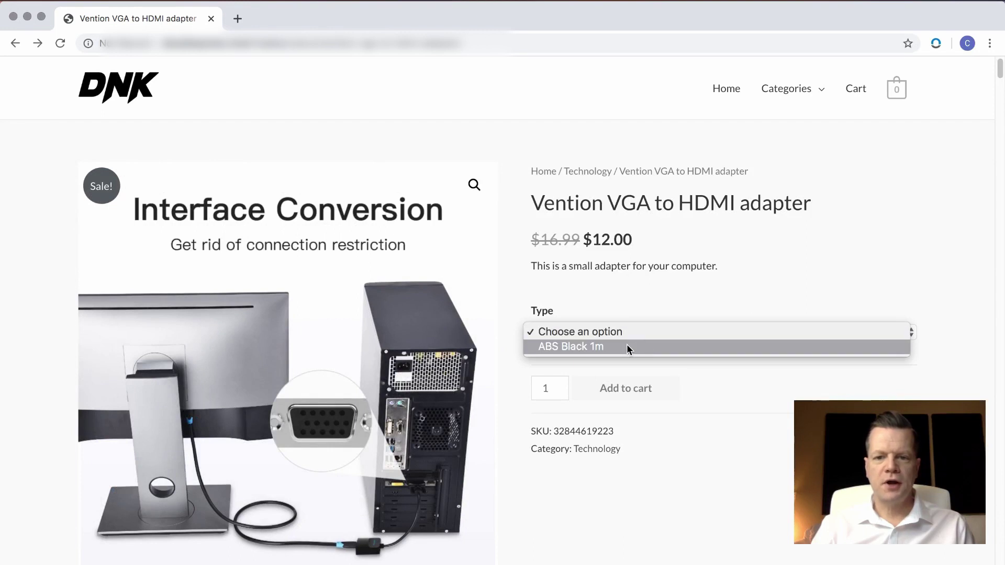
{"action": "left_click", "coordinate": [591, 347]}
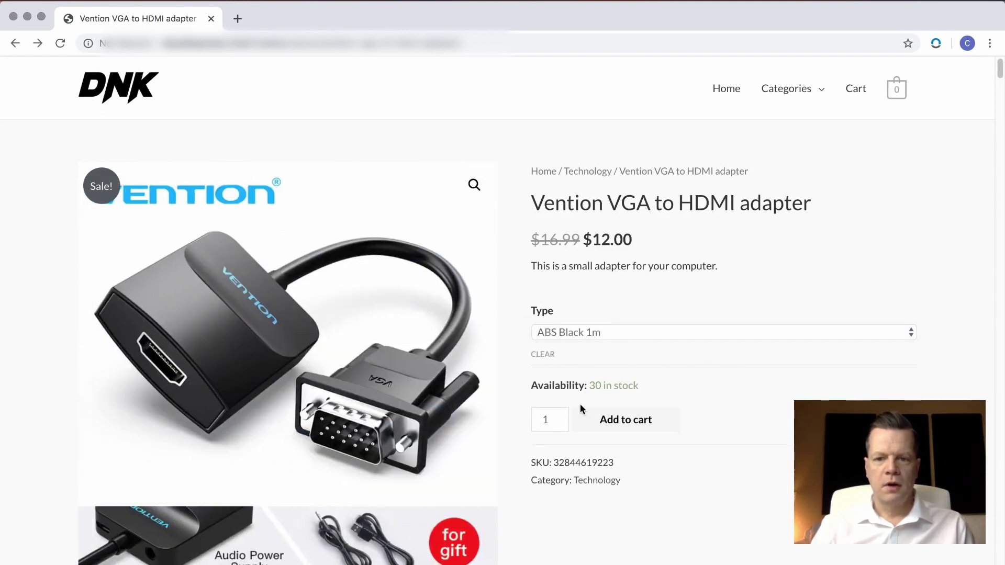
{"action": "left_click", "coordinate": [607, 422]}
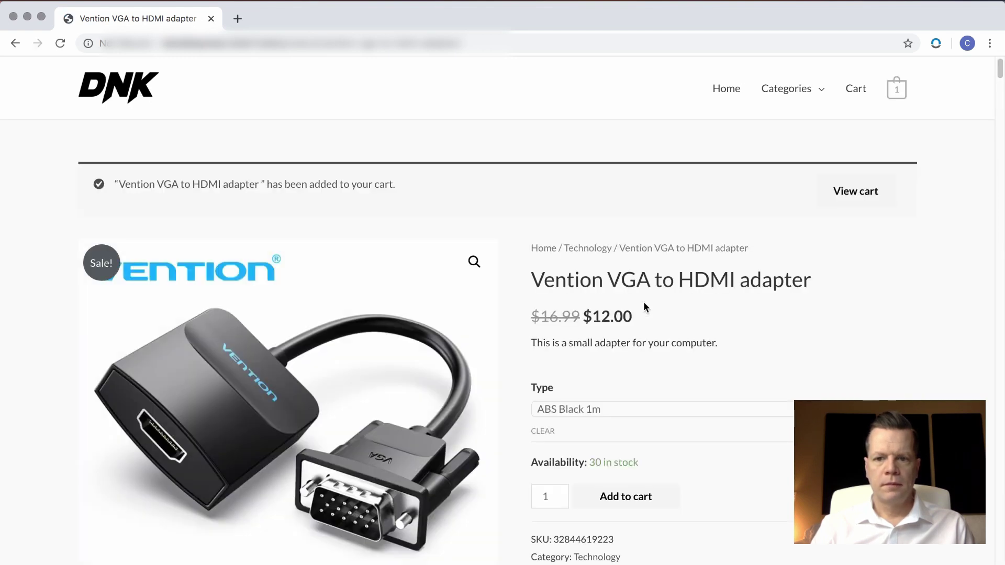
Check out from the cart and place the $12.00 test order
{"action": "left_click", "coordinate": [863, 96]}
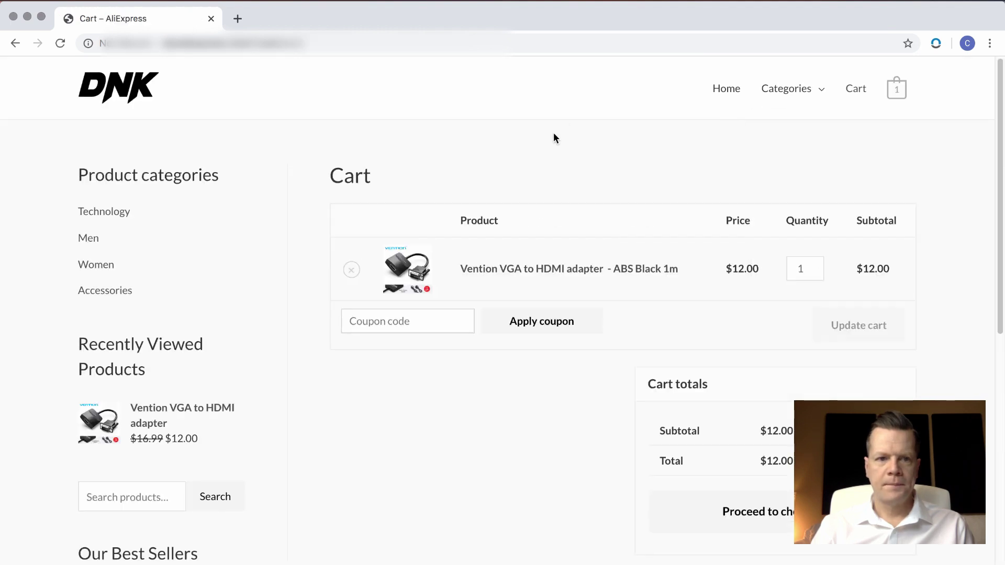
{"action": "left_click", "coordinate": [751, 511]}
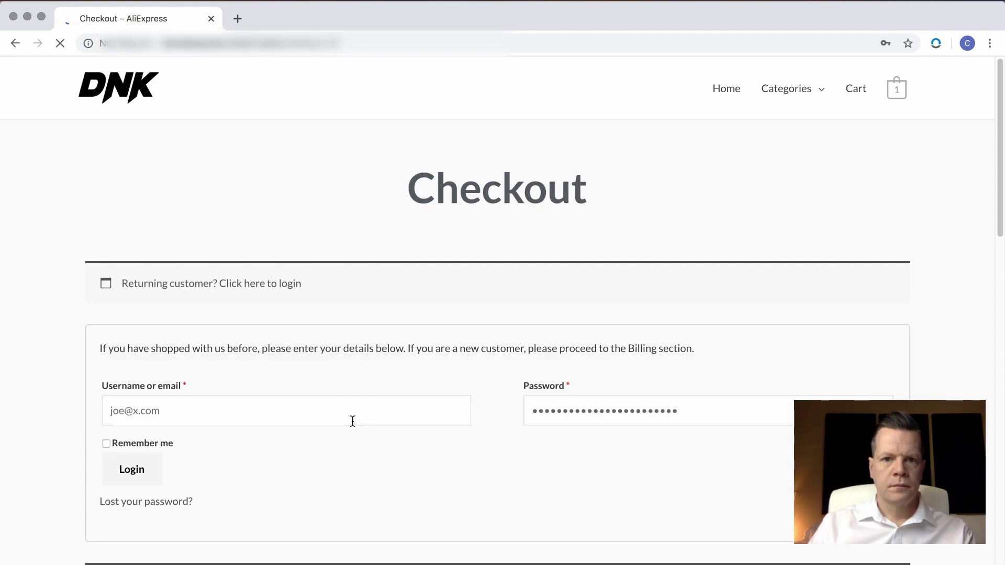
{"action": "scroll", "coordinate": [353, 422], "scroll_direction": "down", "scroll_amount": 7}
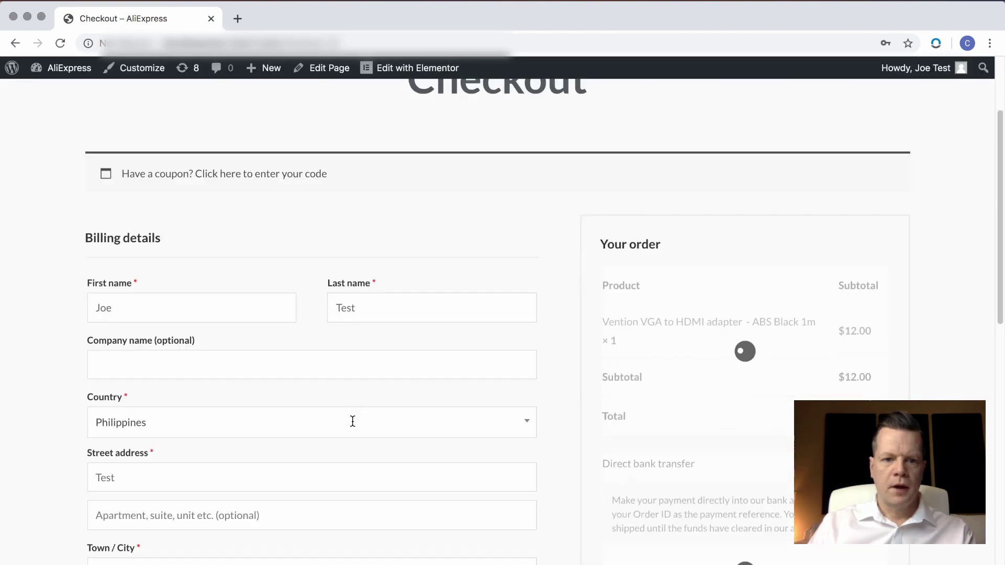
{"action": "scroll", "coordinate": [353, 421], "scroll_direction": "down", "scroll_amount": 1}
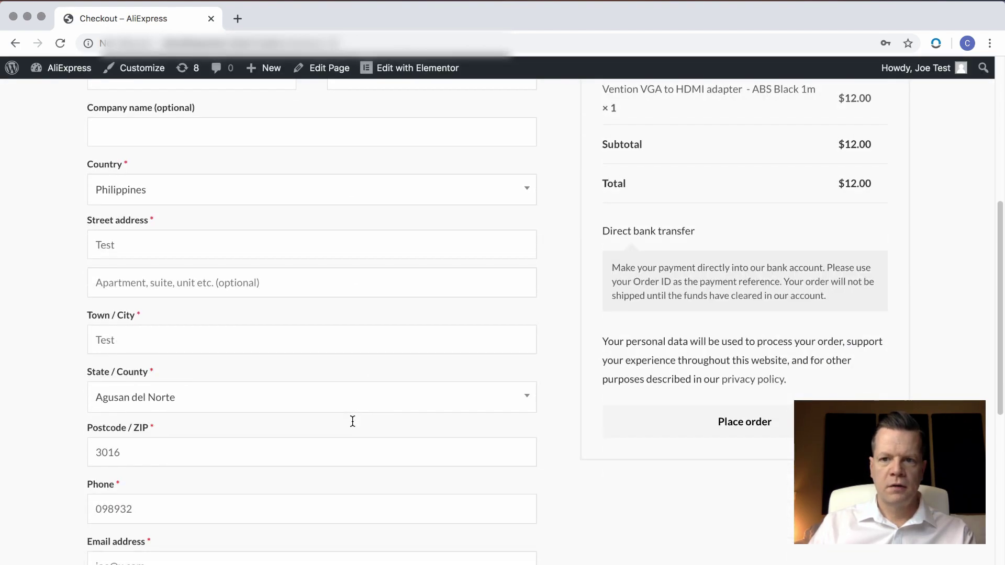
{"action": "left_click", "coordinate": [739, 421]}
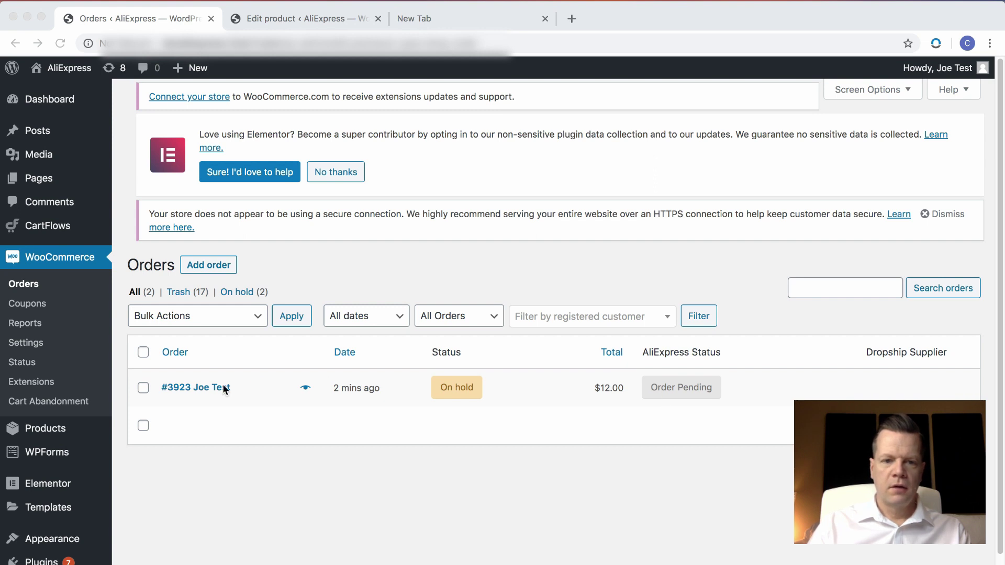
Open the new test order #3923 and send it to AliExpress with Place Order Automatically
{"action": "key", "text": "super+Tab"}
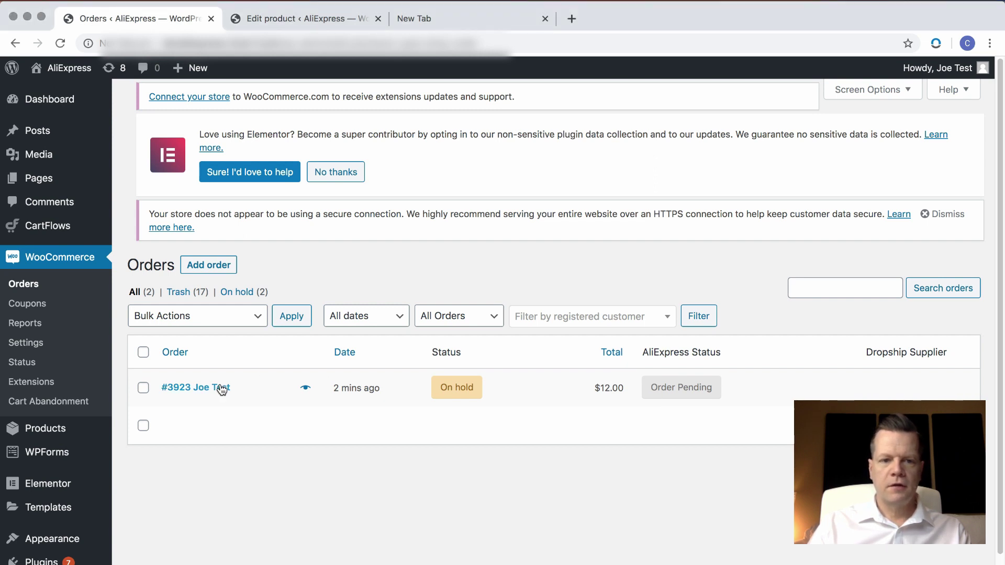
{"action": "left_click", "coordinate": [221, 389]}
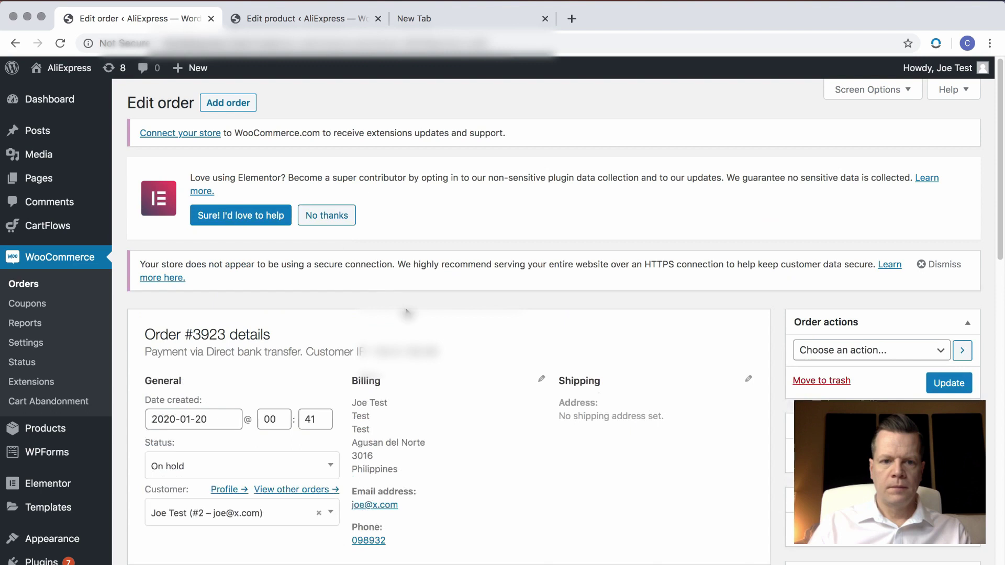
{"action": "scroll", "coordinate": [426, 334], "scroll_direction": "down", "scroll_amount": 5}
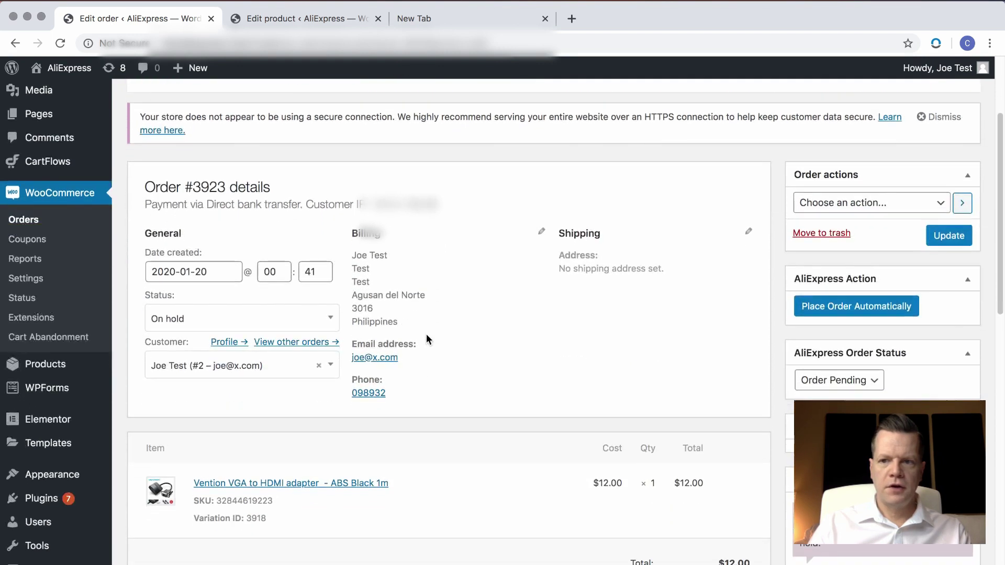
{"action": "scroll", "coordinate": [430, 303], "scroll_direction": "down", "scroll_amount": 10}
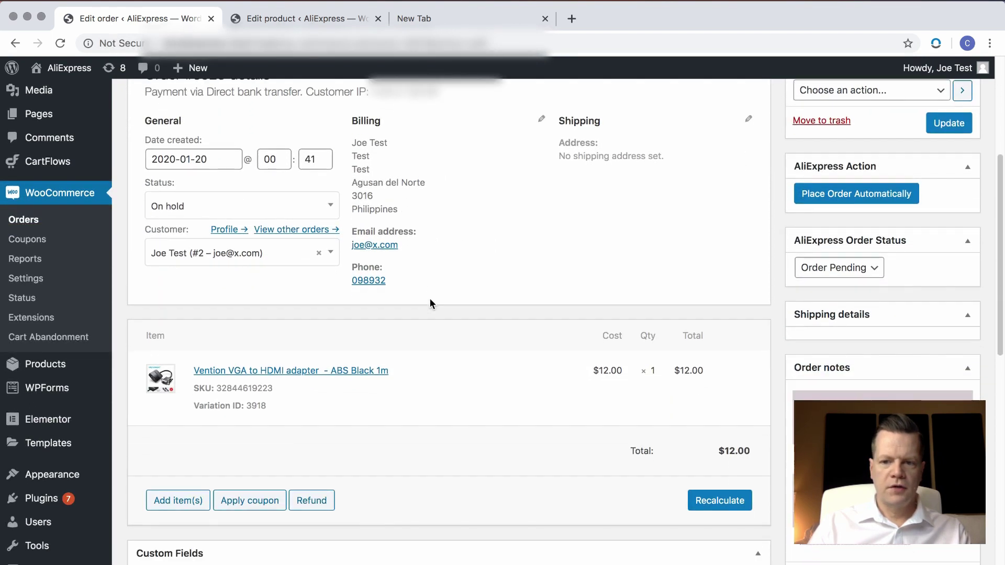
{"action": "scroll", "coordinate": [430, 303], "scroll_direction": "up", "scroll_amount": 10}
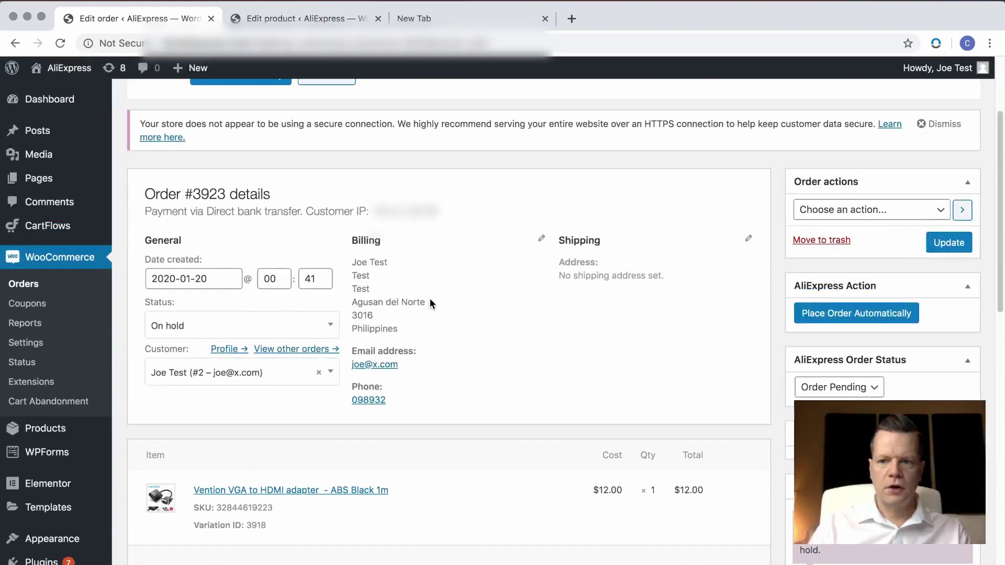
{"action": "left_click", "coordinate": [838, 319]}
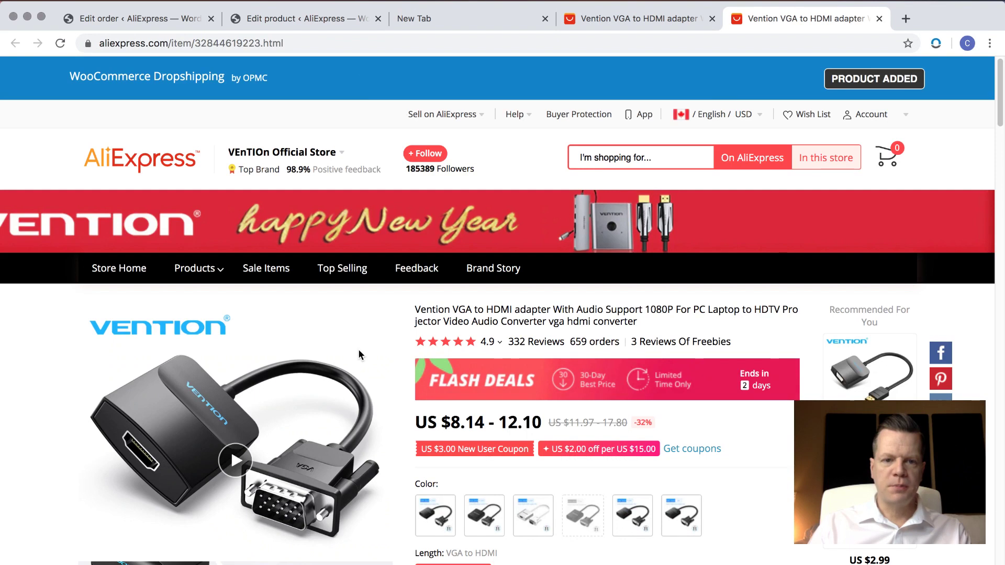
Select the ABS Shell 1m colour of the Vention adapter, choose Buy Now and begin signing in
{"action": "scroll", "coordinate": [358, 356], "scroll_direction": "down", "scroll_amount": 2}
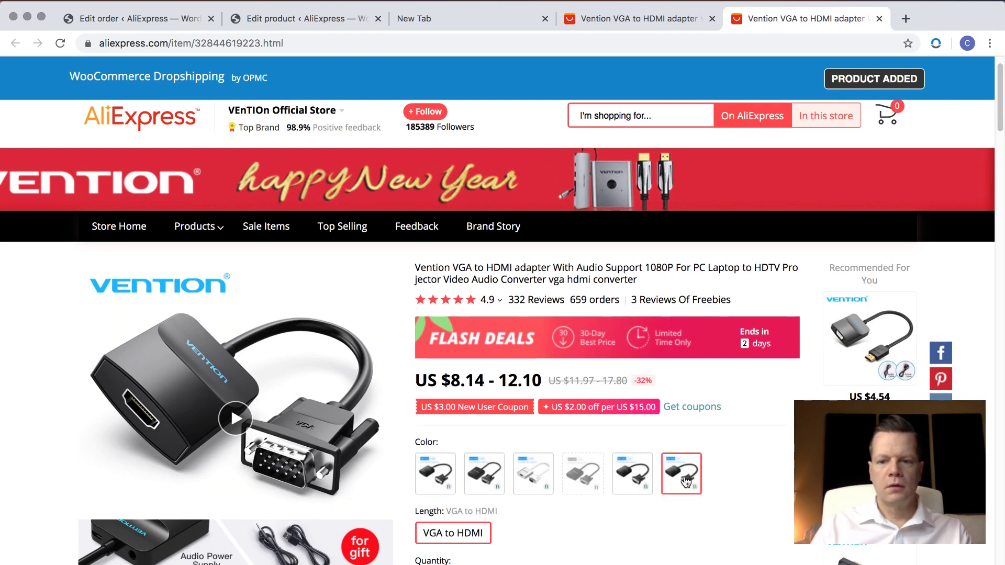
{"action": "left_click", "coordinate": [686, 482]}
{"action": "scroll", "coordinate": [456, 383], "scroll_direction": "down", "scroll_amount": 3}
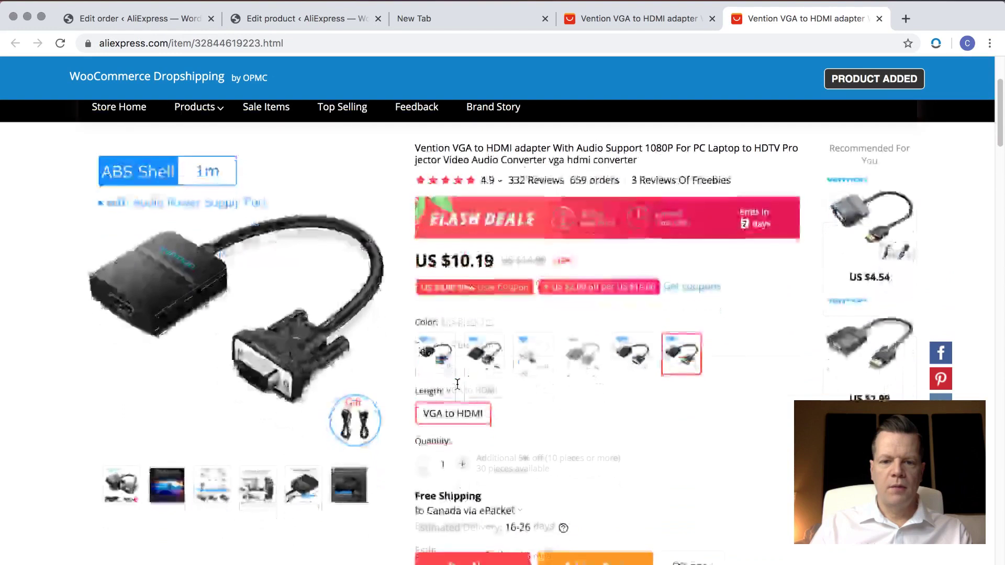
{"action": "left_click", "coordinate": [472, 496]}
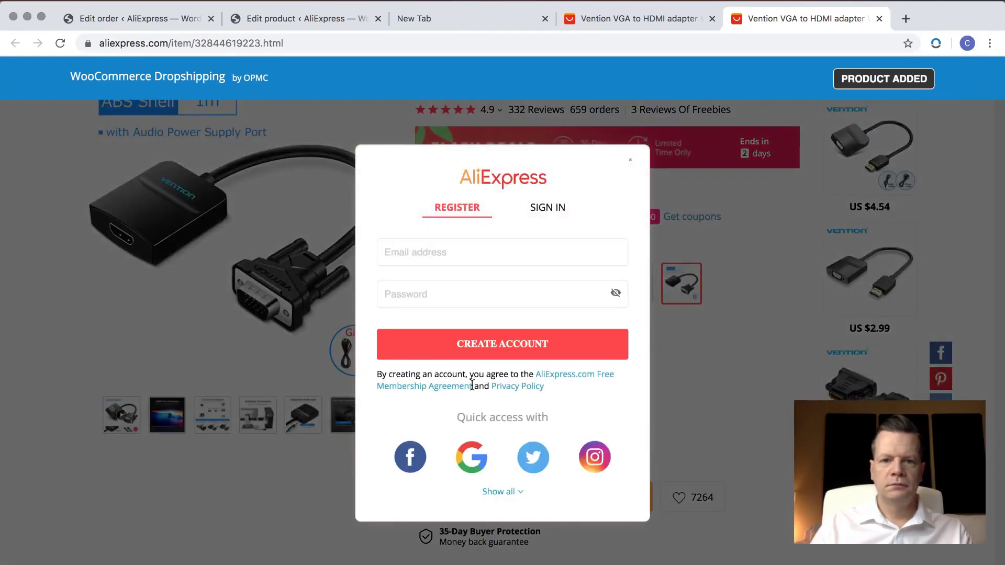
{"action": "left_click", "coordinate": [463, 255]}
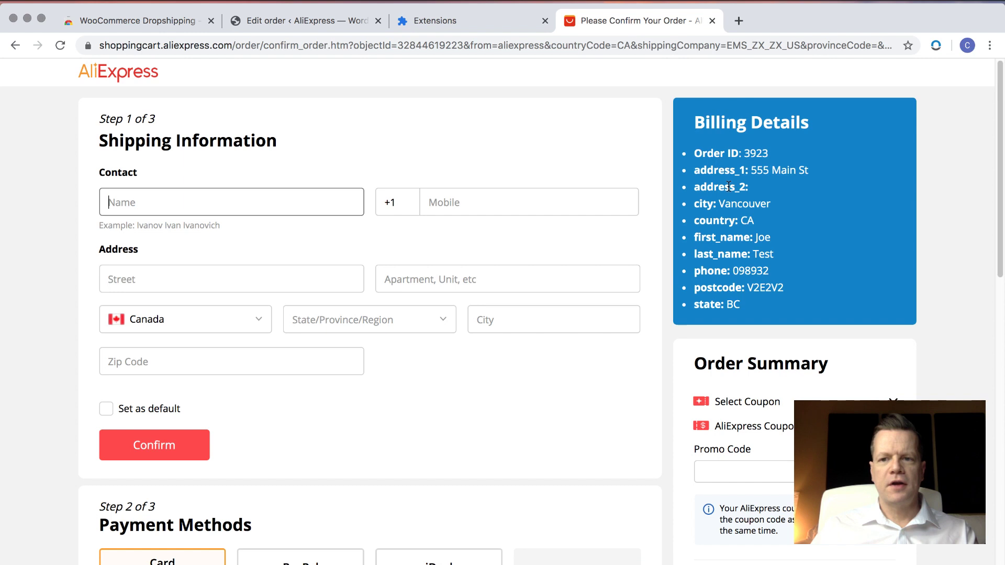
Copy the customer's first name, set the city to Vancouver, and confirm the shipping information
{"action": "double_click", "coordinate": [762, 238]}
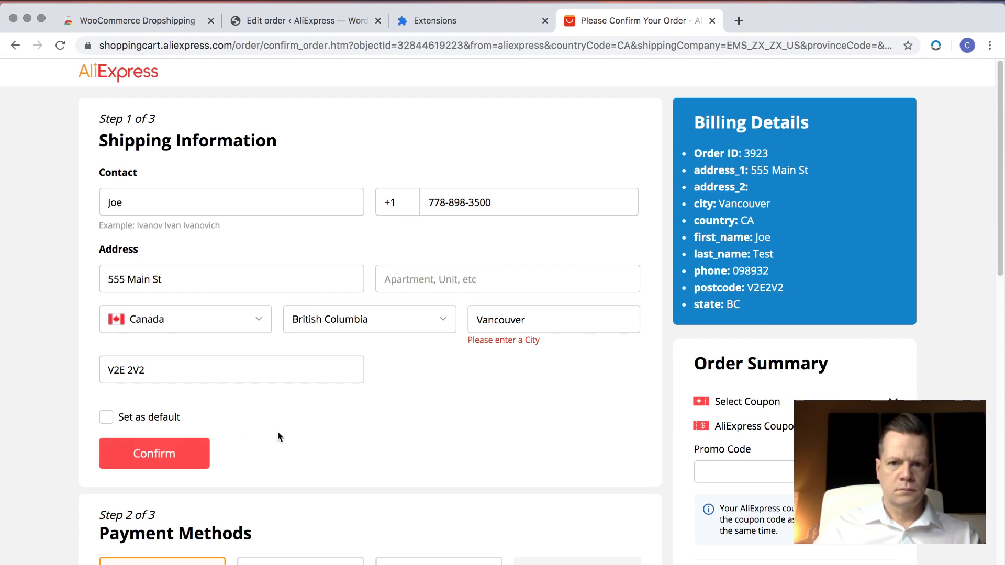
{"action": "left_click_drag", "start_coordinate": [561, 314], "coordinate": [393, 325]}
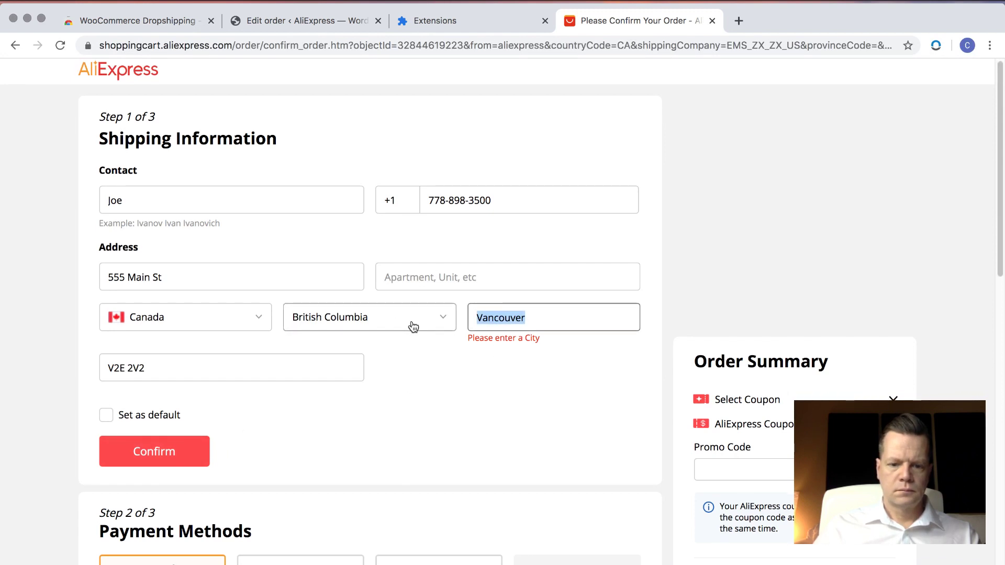
{"action": "type", "text": "Vancouver"}
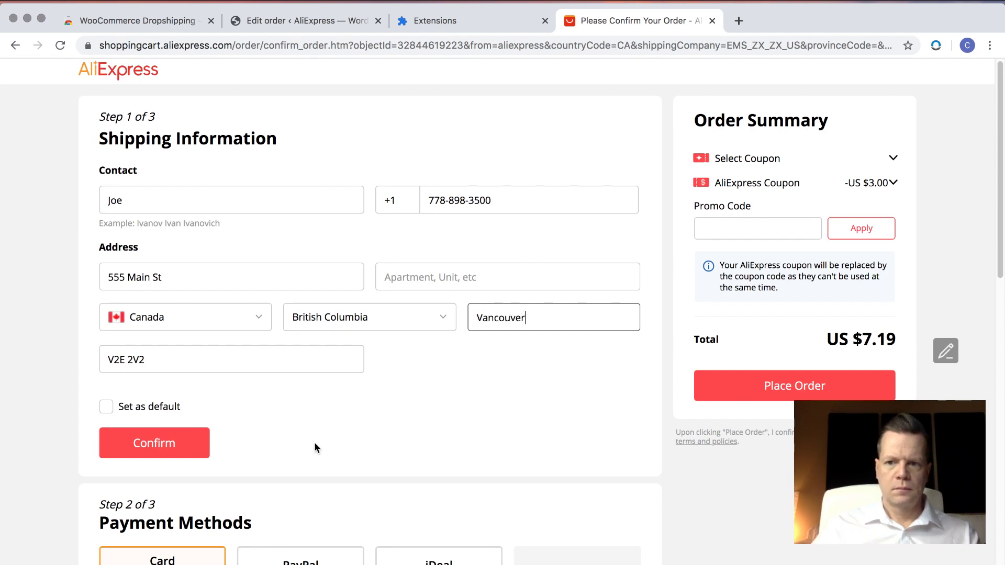
{"action": "left_click", "coordinate": [194, 443]}
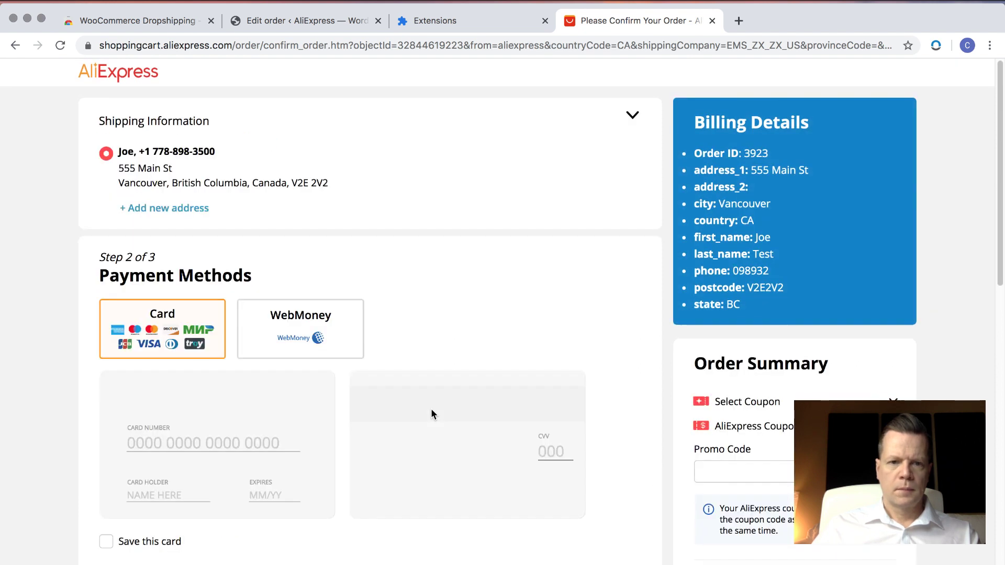
{"action": "scroll", "coordinate": [431, 373], "scroll_direction": "down", "scroll_amount": 4}
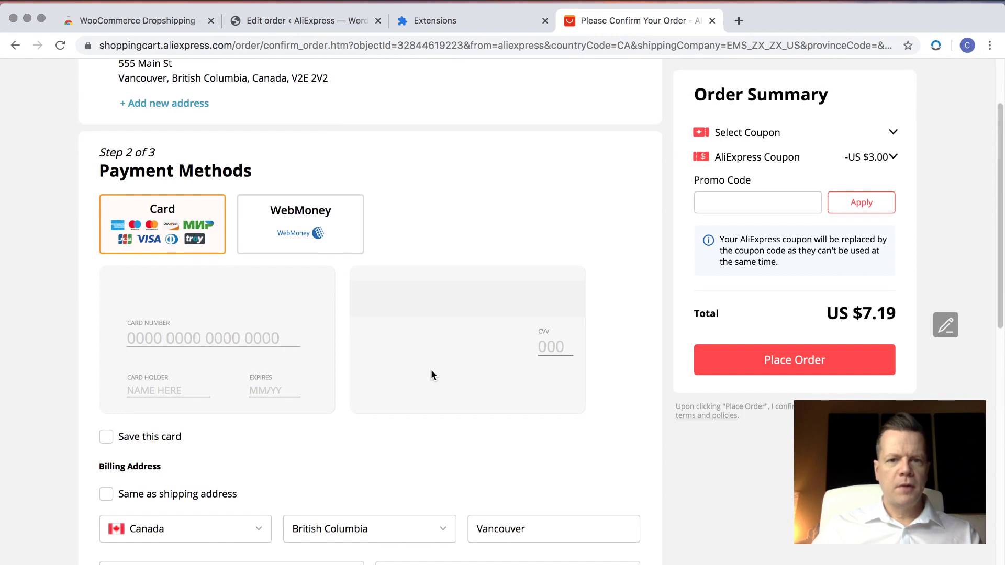
{"action": "scroll", "coordinate": [432, 374], "scroll_direction": "down", "scroll_amount": 1}
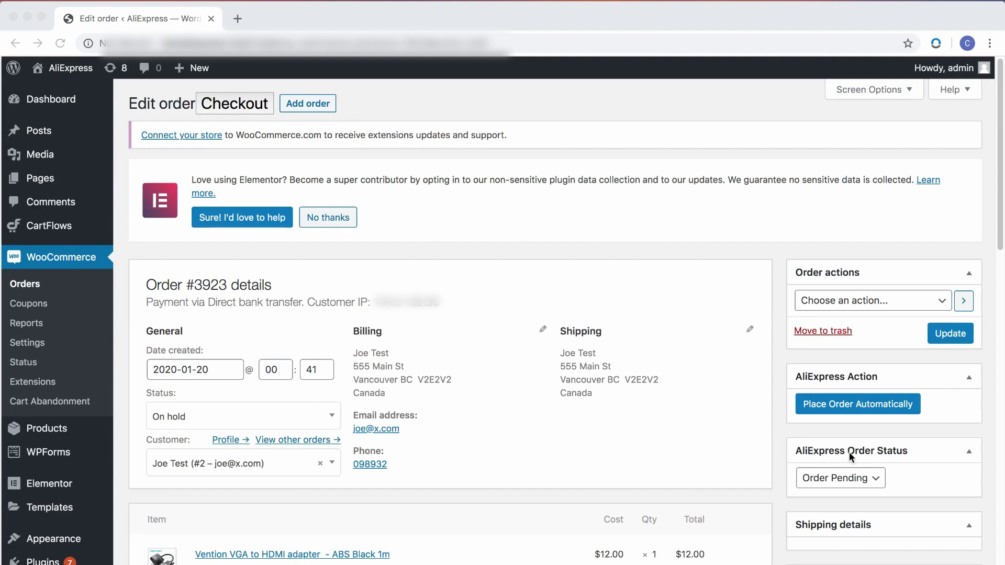
Set order #3923's AliExpress Order Status to Order Placed and update the order
{"action": "left_click", "coordinate": [875, 478]}
{"action": "left_click", "coordinate": [861, 491]}
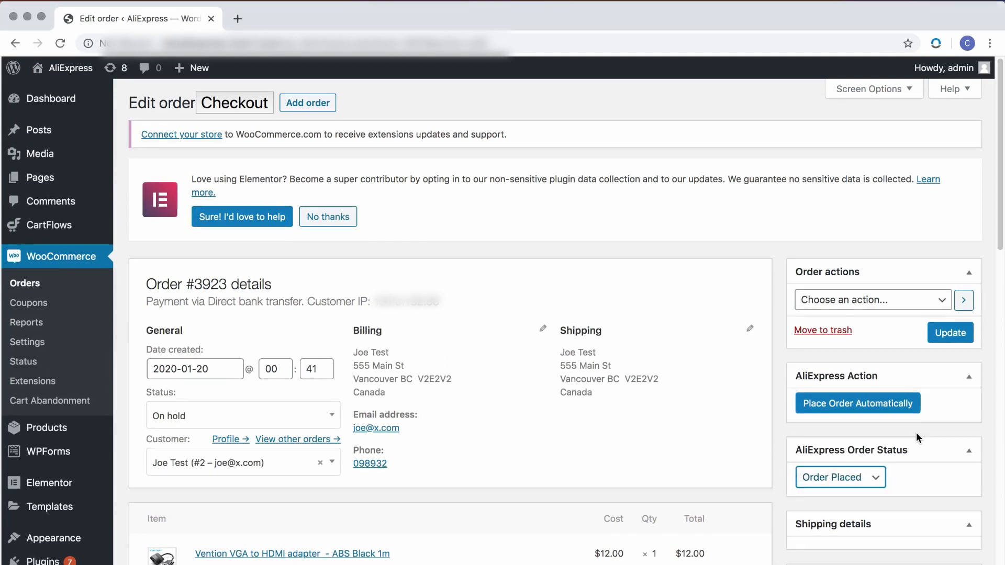
{"action": "left_click", "coordinate": [951, 335]}
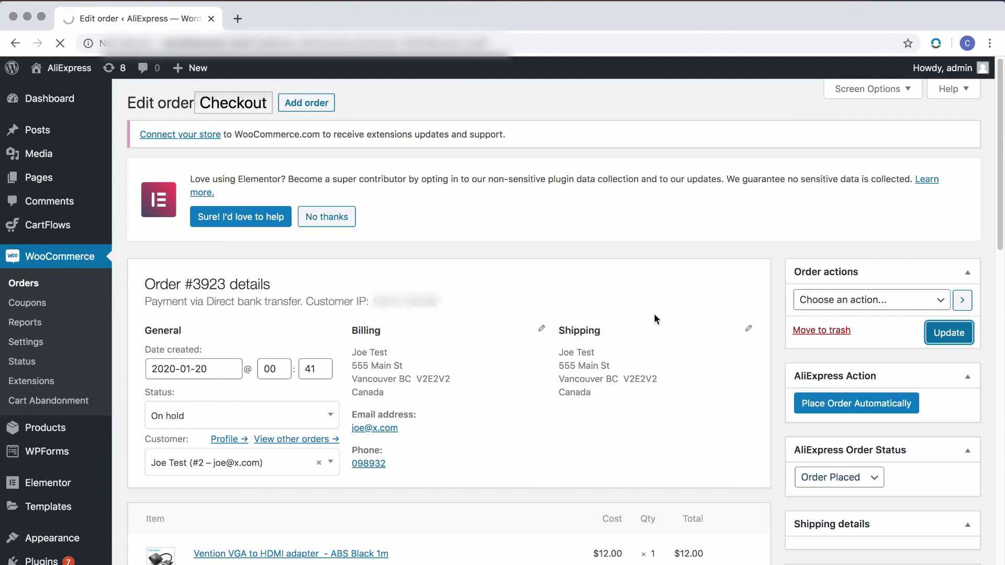